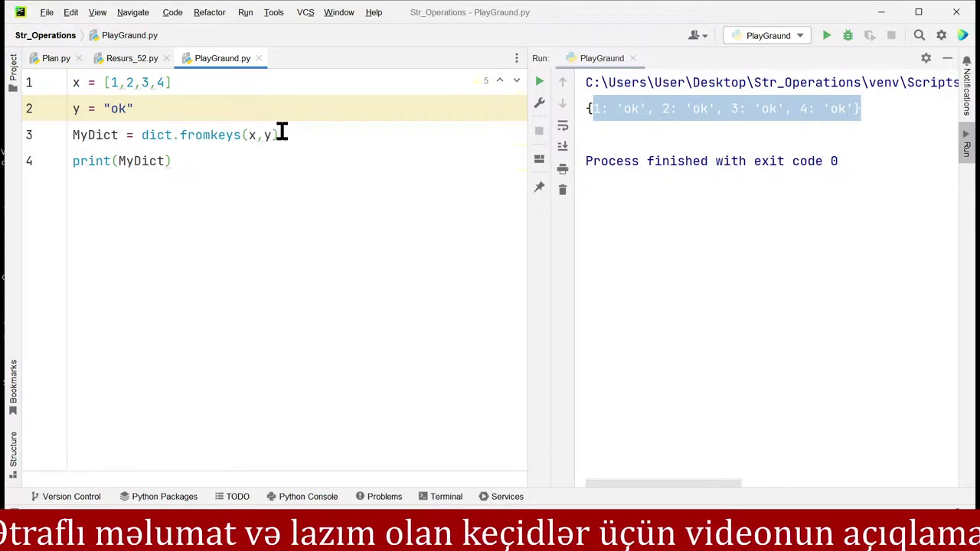
{"action": "left_click", "coordinate": [251, 159]}
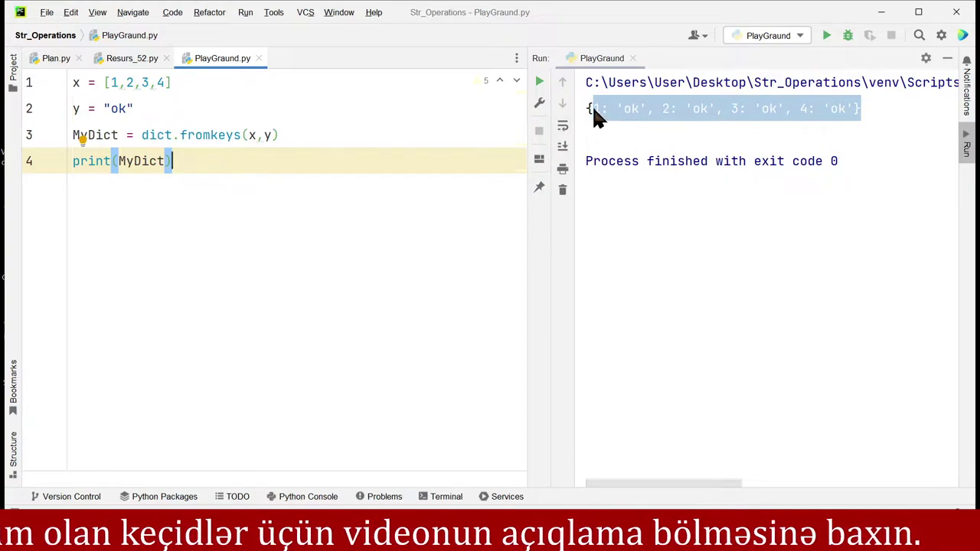
{"action": "left_click", "coordinate": [374, 90]}
{"action": "left_click", "coordinate": [397, 108]}
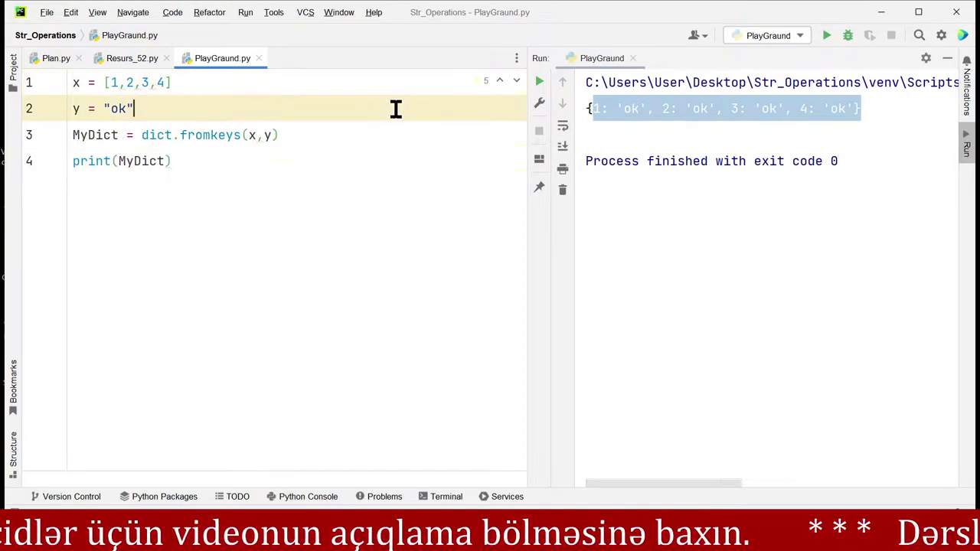
{"action": "left_click", "coordinate": [656, 111]}
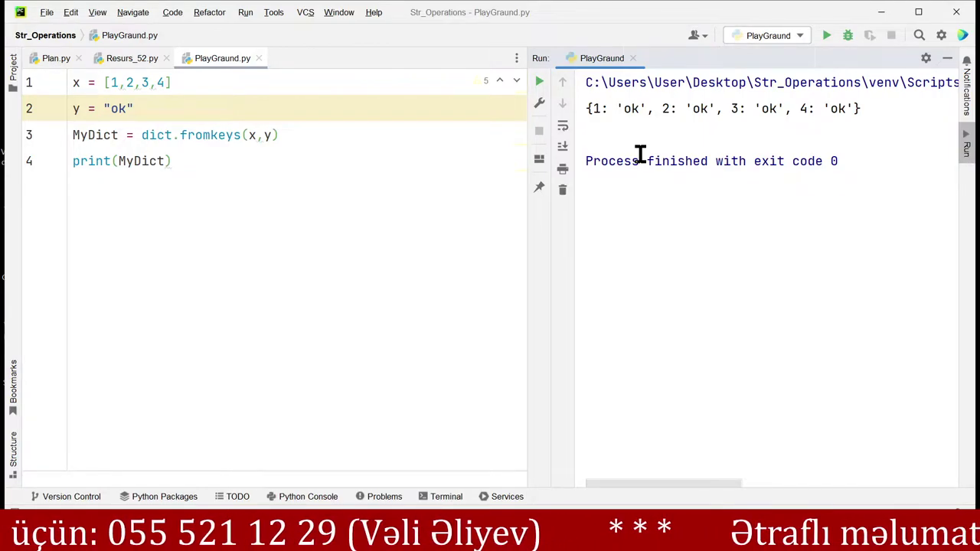
{"action": "left_click", "coordinate": [183, 161]}
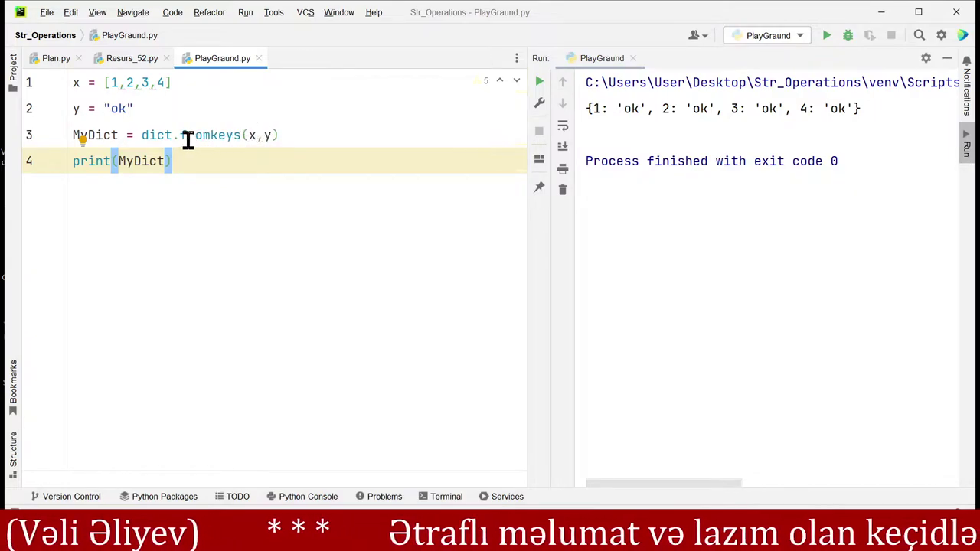
{"action": "left_click_drag", "start_coordinate": [183, 136], "coordinate": [285, 140]}
- Delete all the code in PlayGraund.py and go to the Nested Dicts line in Plan.py
{"action": "left_click", "coordinate": [165, 160]}
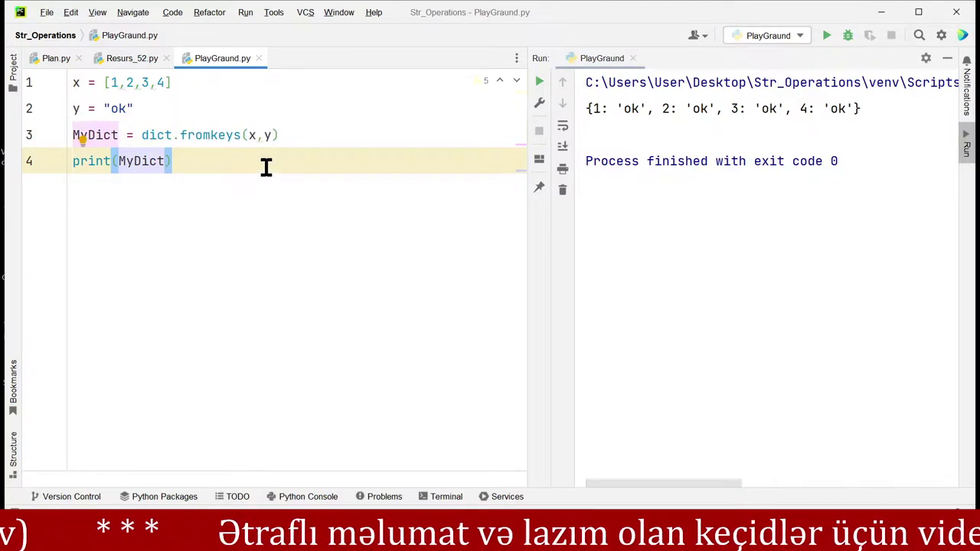
{"action": "key", "text": "ctrl+a"}
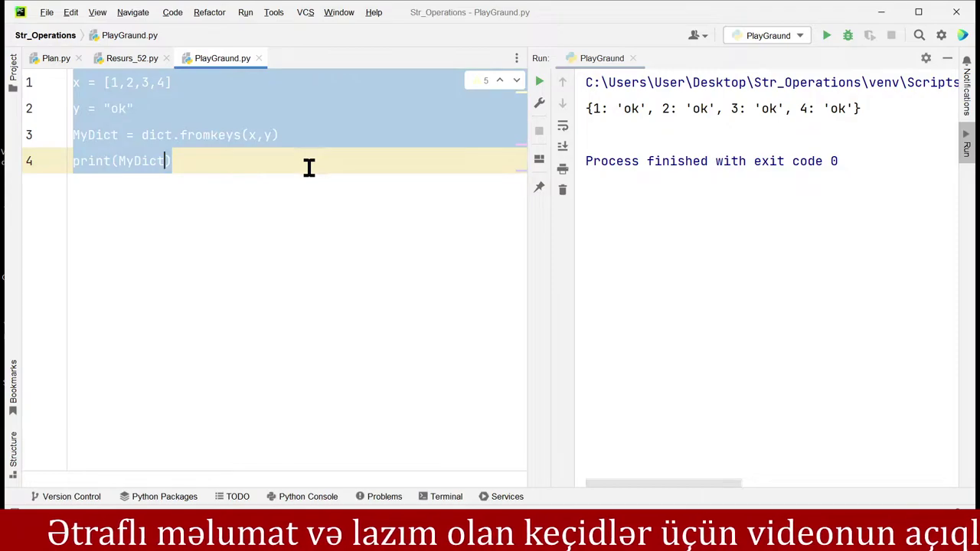
{"action": "key", "text": "BackSpace"}
{"action": "left_click", "coordinate": [53, 59]}
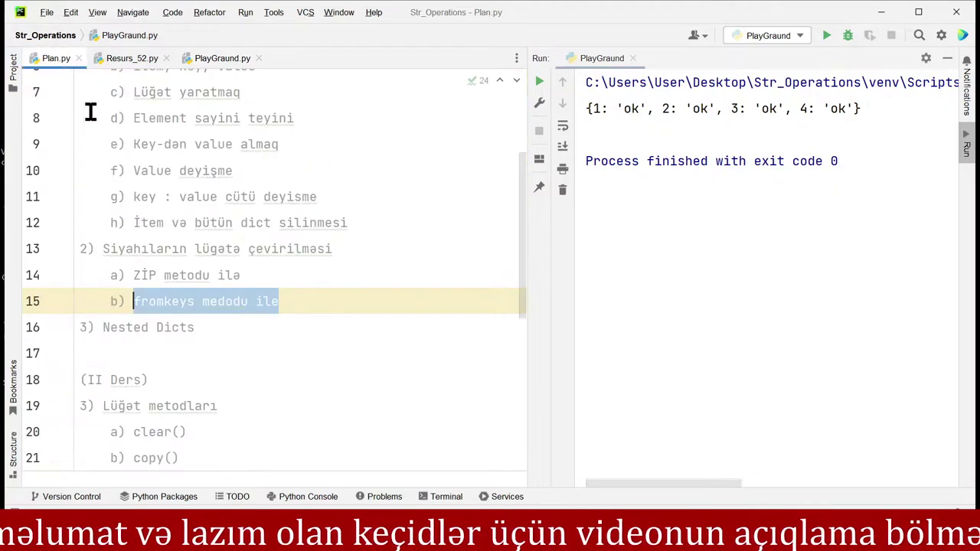
{"action": "left_click", "coordinate": [212, 335]}
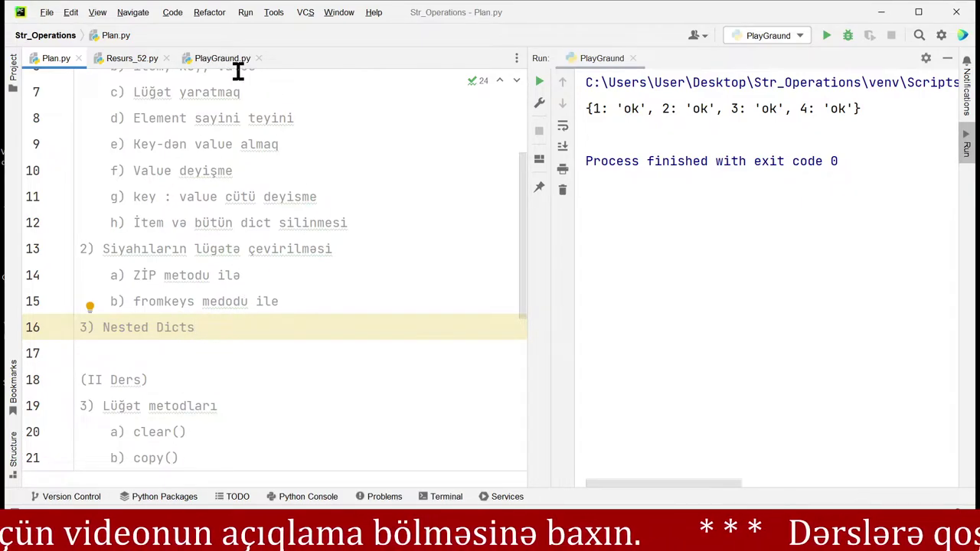
- Switch to Excel and create a blank workbook
{"action": "mouse_move", "coordinate": [239, 70]}
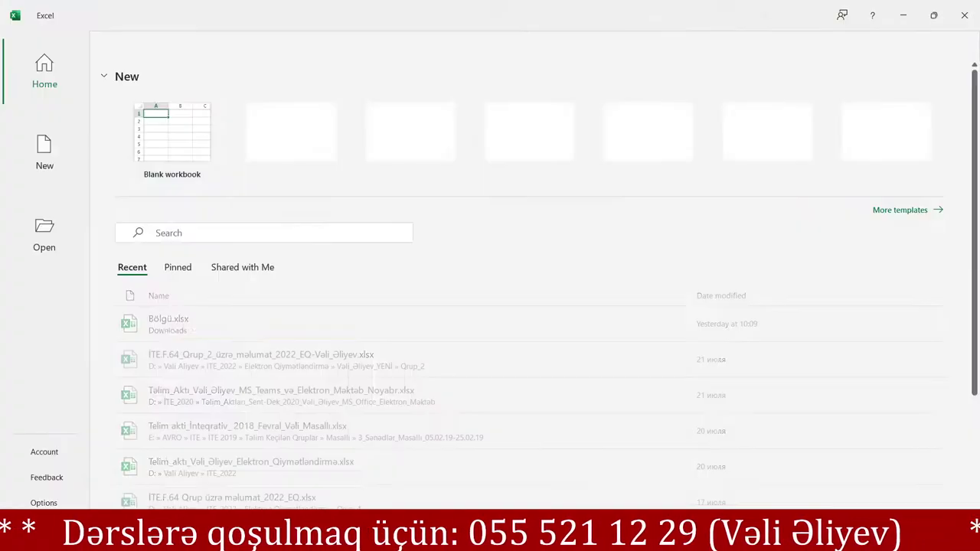
{"action": "left_click", "coordinate": [186, 150]}
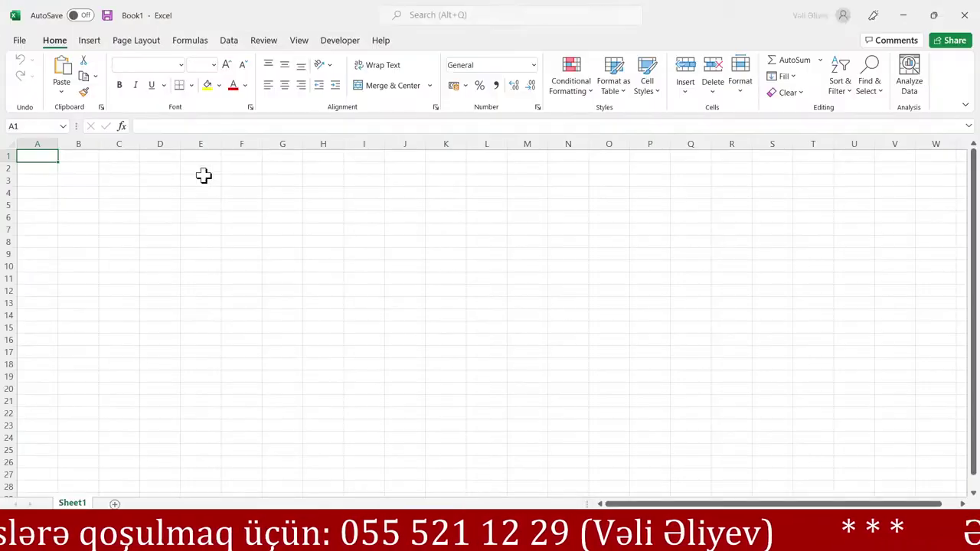
{"action": "scroll", "coordinate": [97, 162], "scroll_direction": "up", "scroll_amount": 6, "text": "ctrl"}
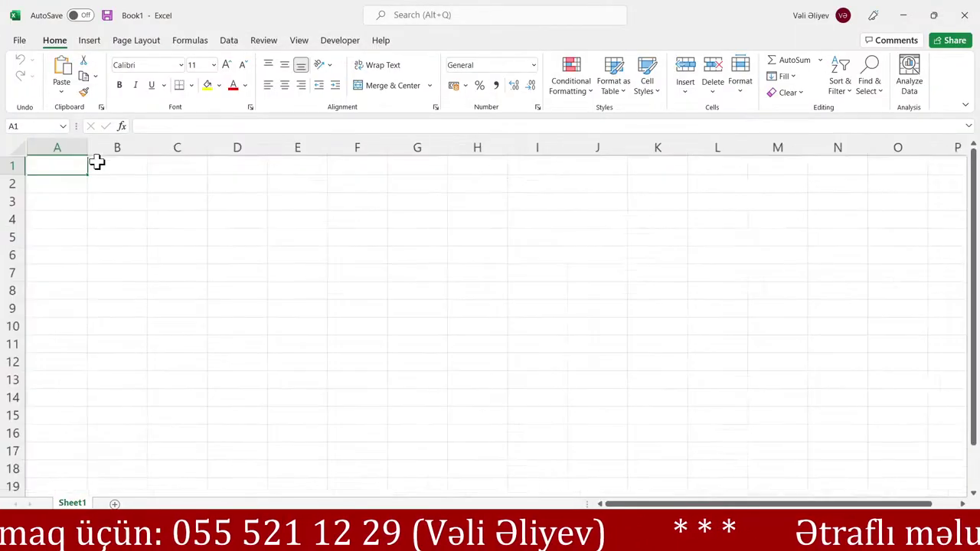
{"action": "scroll", "coordinate": [115, 198], "scroll_direction": "up", "scroll_amount": 1, "text": "ctrl"}
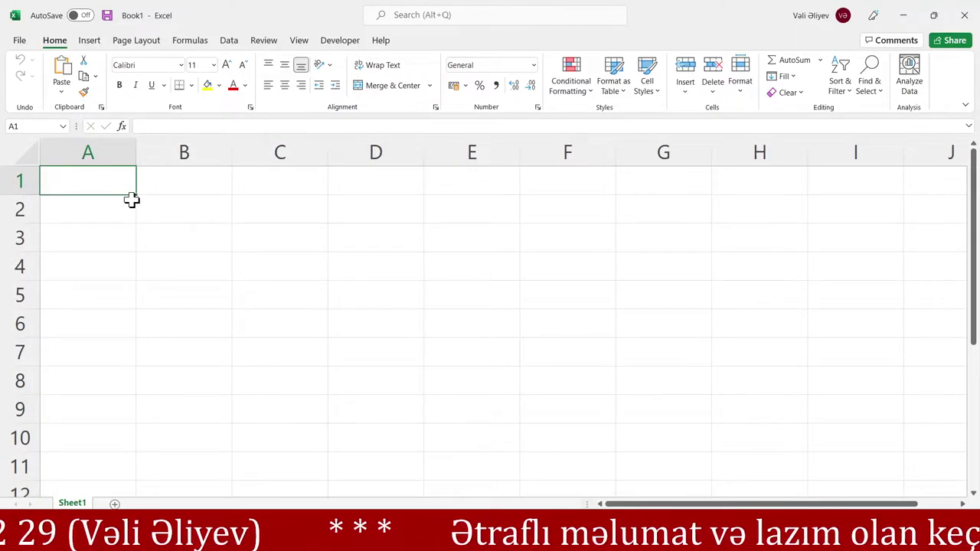
- Enter the column headers key in A1 and value in B1
{"action": "type", "text": "key"}
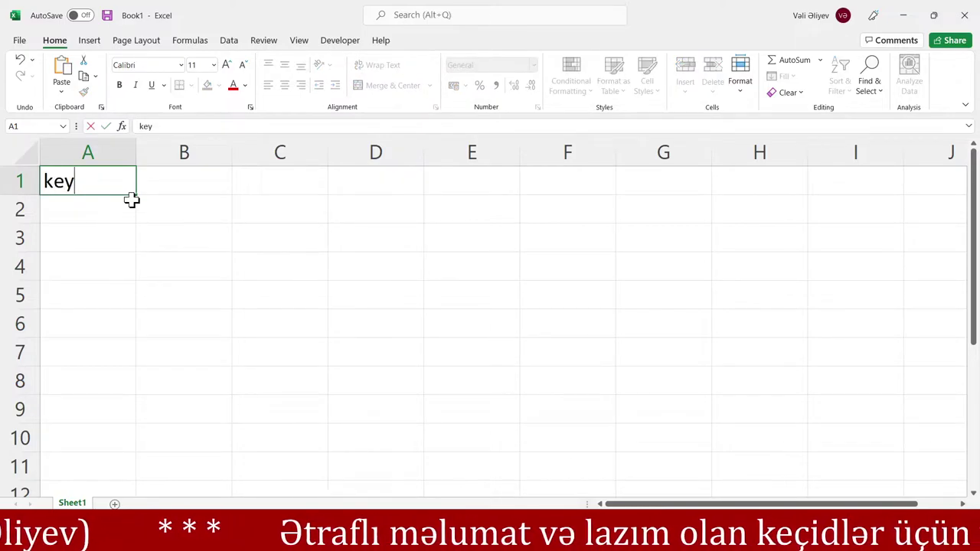
{"action": "key", "text": "Tab"}
{"action": "type", "text": "v"}
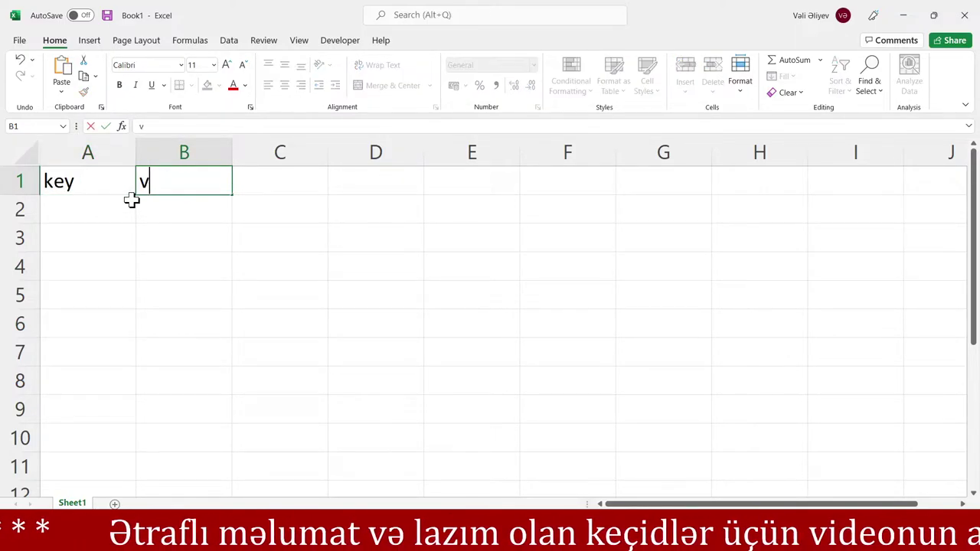
{"action": "type", "text": "al ue"}
{"action": "key", "text": "Return"}
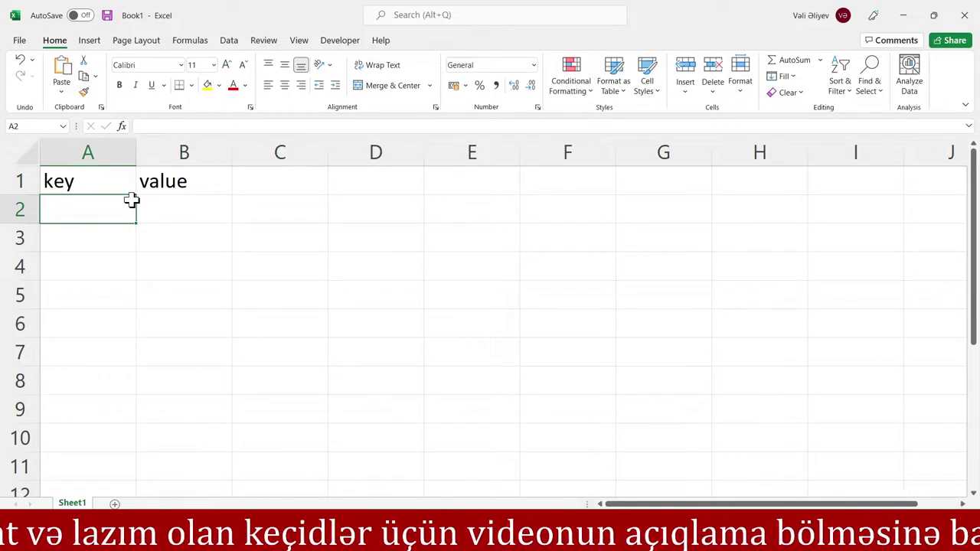
- Fill row 2 with horse in column A and at in column B, and row 3 with hen and toyuq
{"action": "type", "text": "horse"}
{"action": "key", "text": "Tab"}
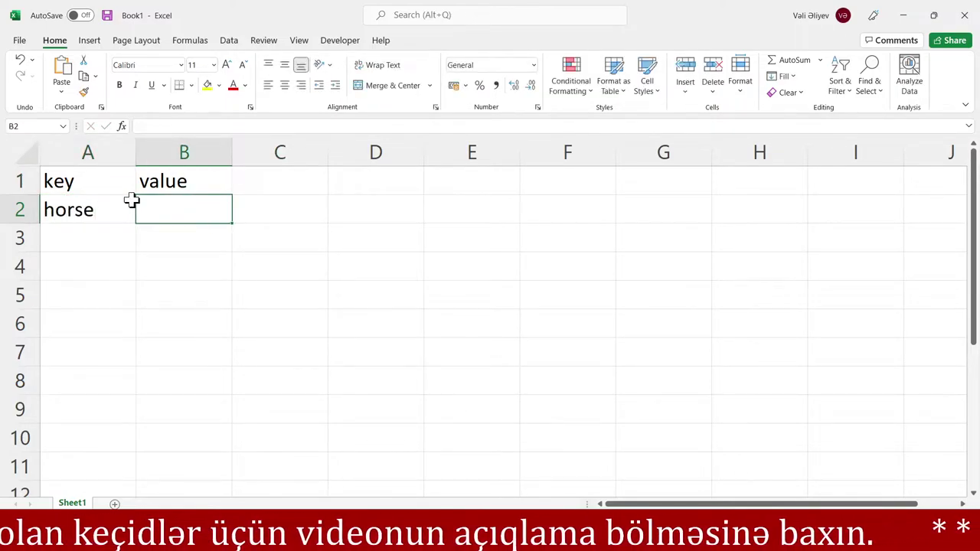
{"action": "type", "text": "at"}
{"action": "key", "text": "Return"}
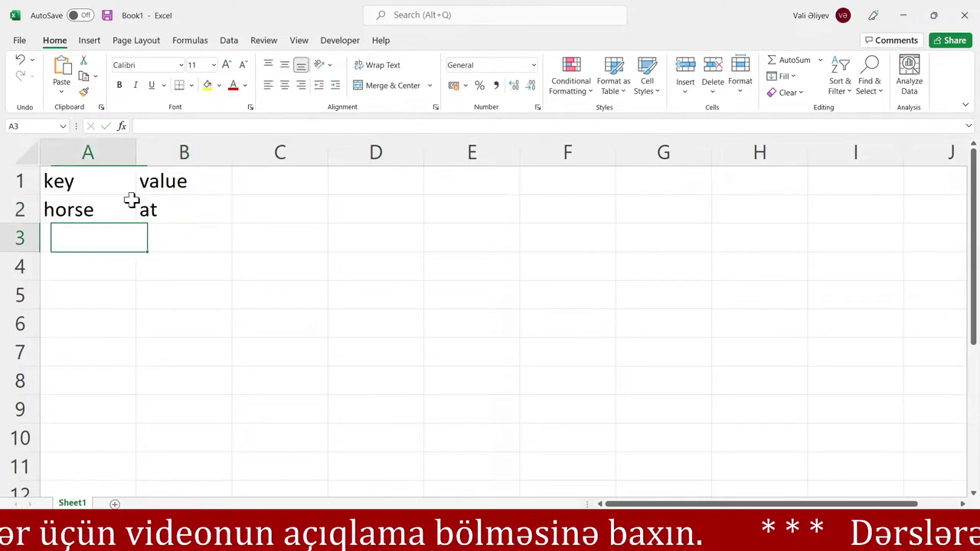
{"action": "type", "text": "hen"}
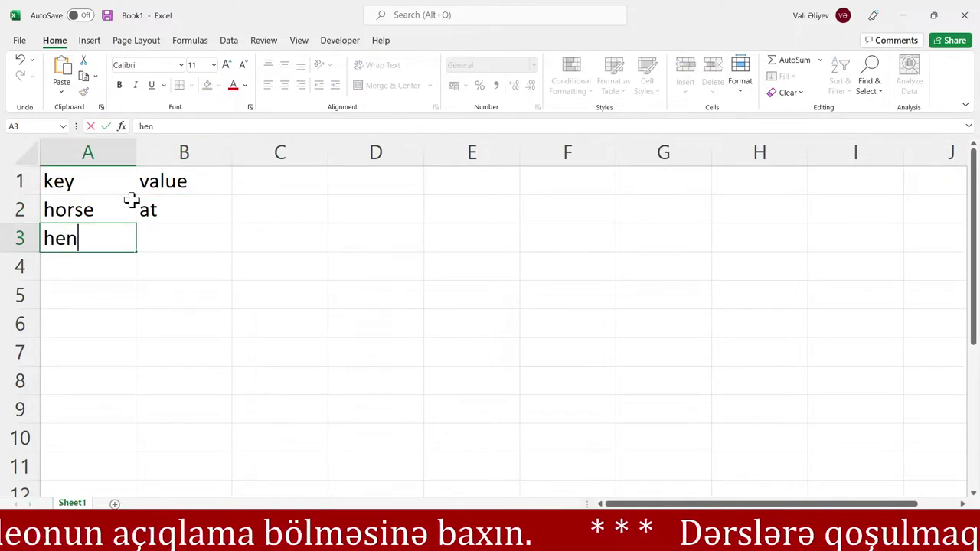
{"action": "key", "text": "Tab"}
{"action": "type", "text": "to"}
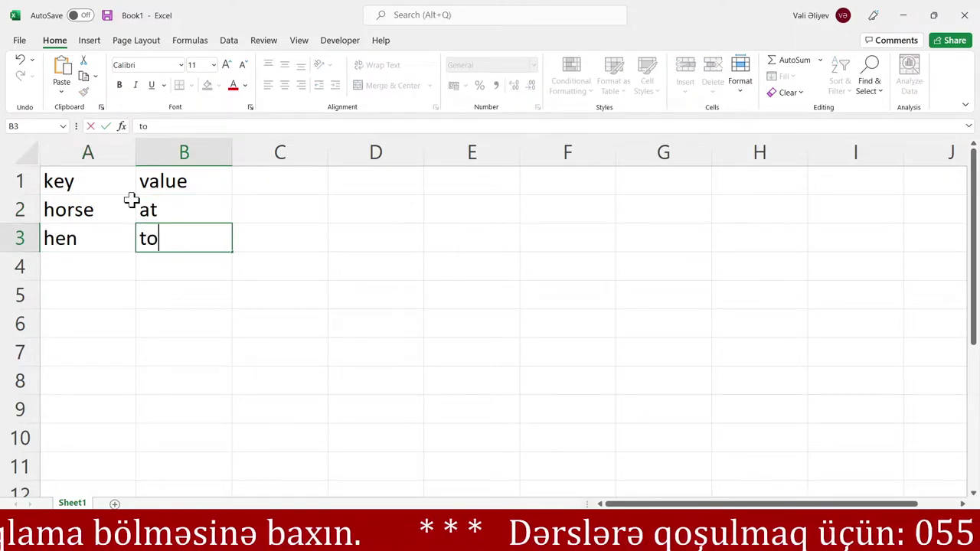
{"action": "type", "text": "yuq"}
{"action": "key", "text": "Up"}
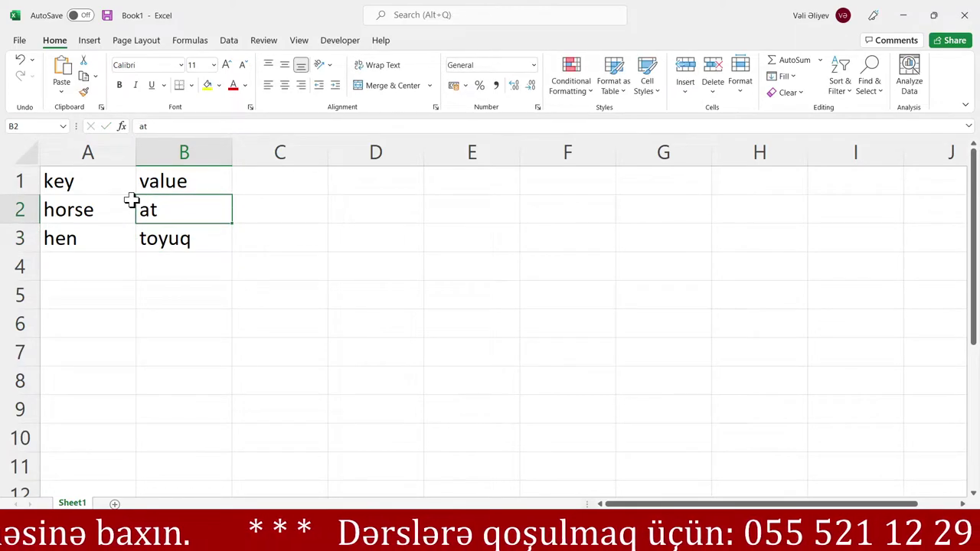
- Make the header cells A1:B1 bold
{"action": "key", "text": "Up"}
{"action": "key", "text": "shift+Left"}
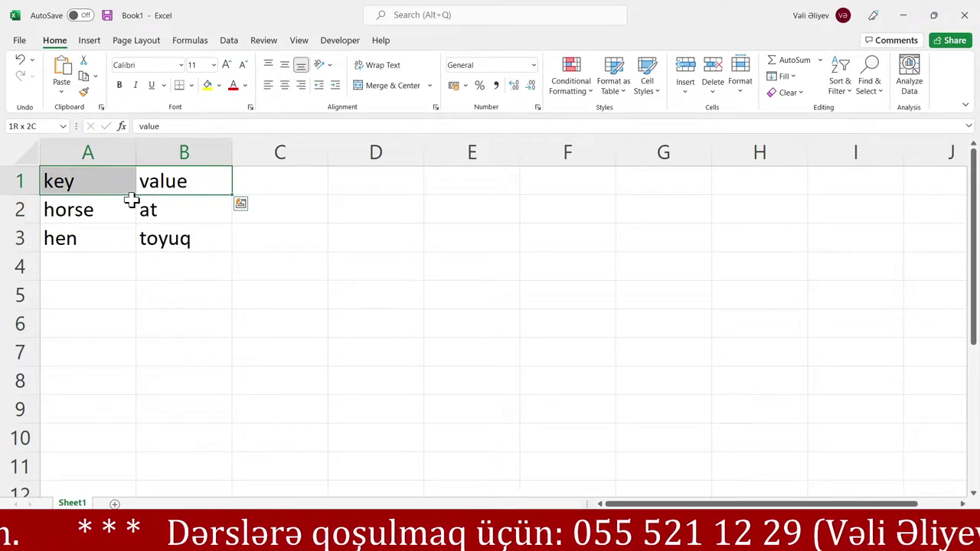
{"action": "key", "text": "ctrl+b"}
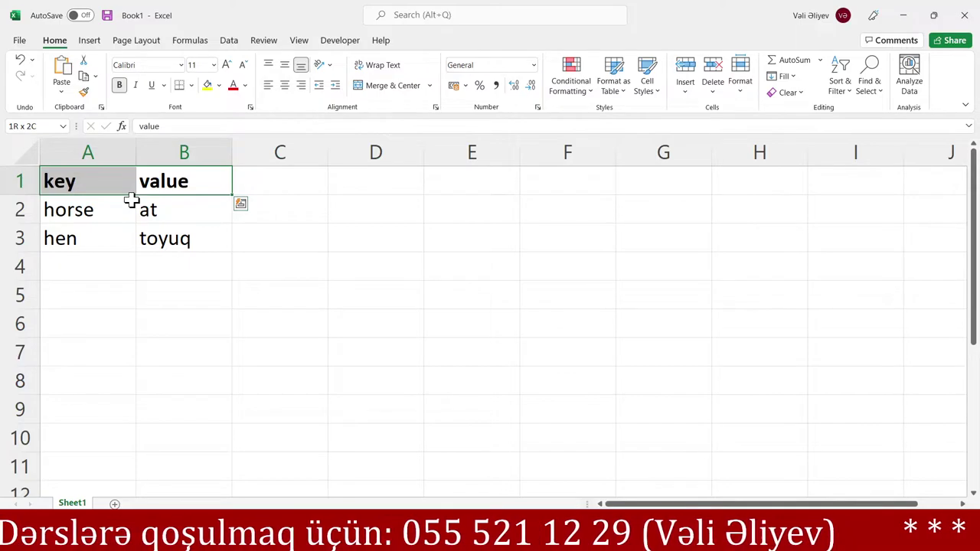
{"action": "key", "text": "Right"}
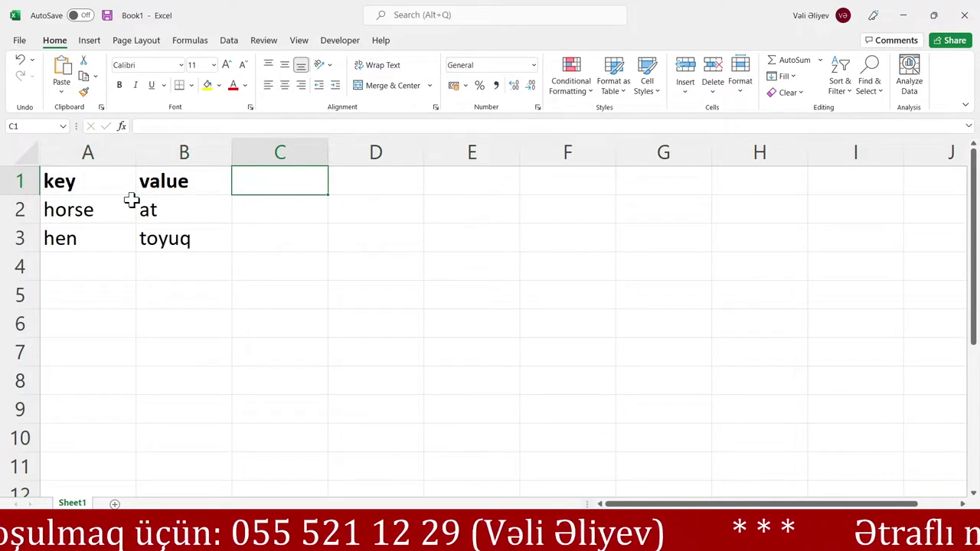
- Add the pair flag and bayraq in cells A4 and B4
{"action": "key", "text": "Down"}
{"action": "key", "text": "Left"}
{"action": "key", "text": "Down"}
{"action": "key", "text": "Left"}
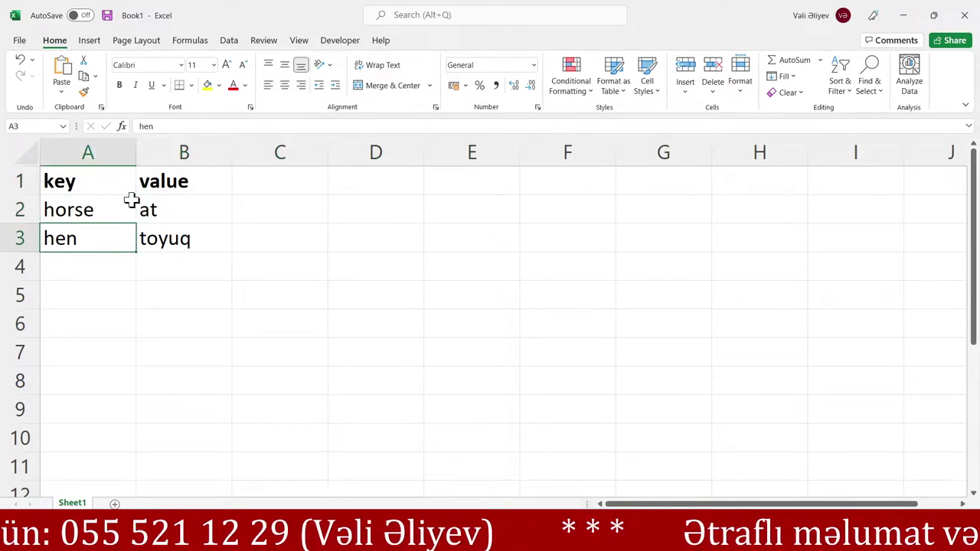
{"action": "key", "text": "Down"}
{"action": "type", "text": "fla"}
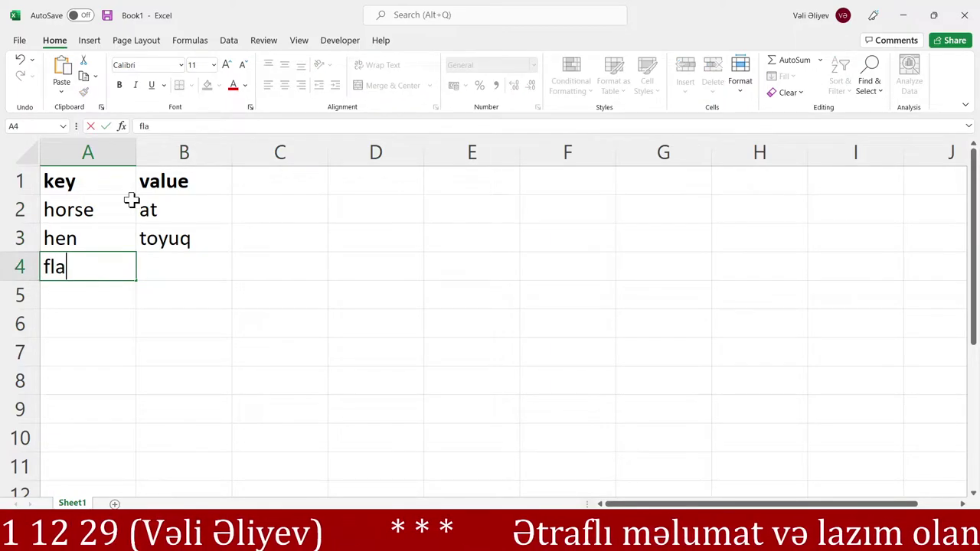
{"action": "type", "text": "g"}
{"action": "key", "text": "Tab"}
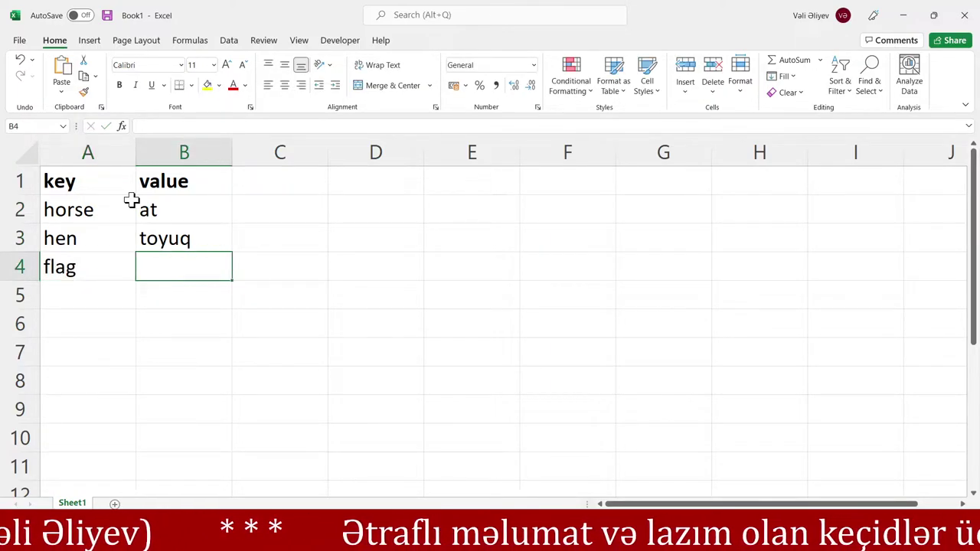
{"action": "type", "text": "bayraq"}
{"action": "key", "text": "Return"}
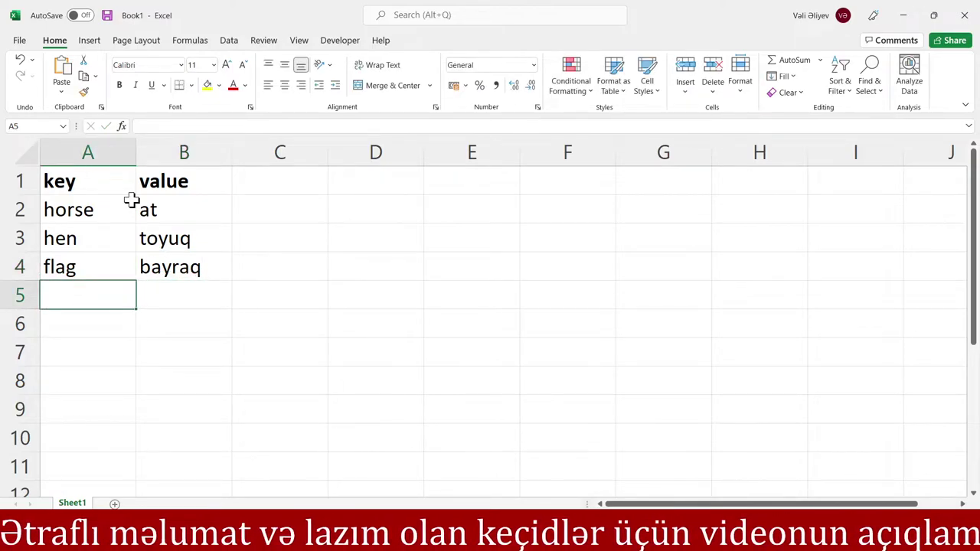
- Add the pair run and qacmaq in cells A5 and B5
{"action": "type", "text": "run"}
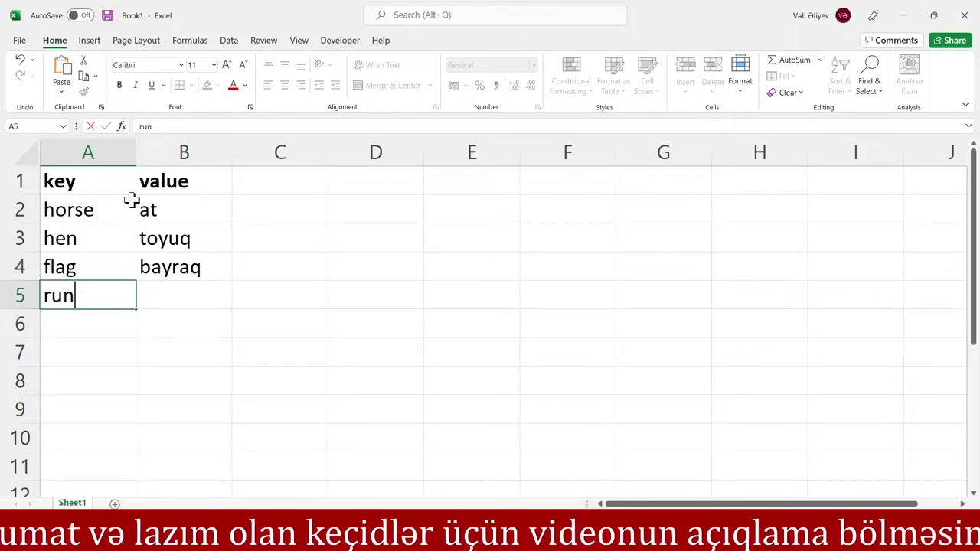
{"action": "key", "text": "Tab"}
{"action": "type", "text": "qa"}
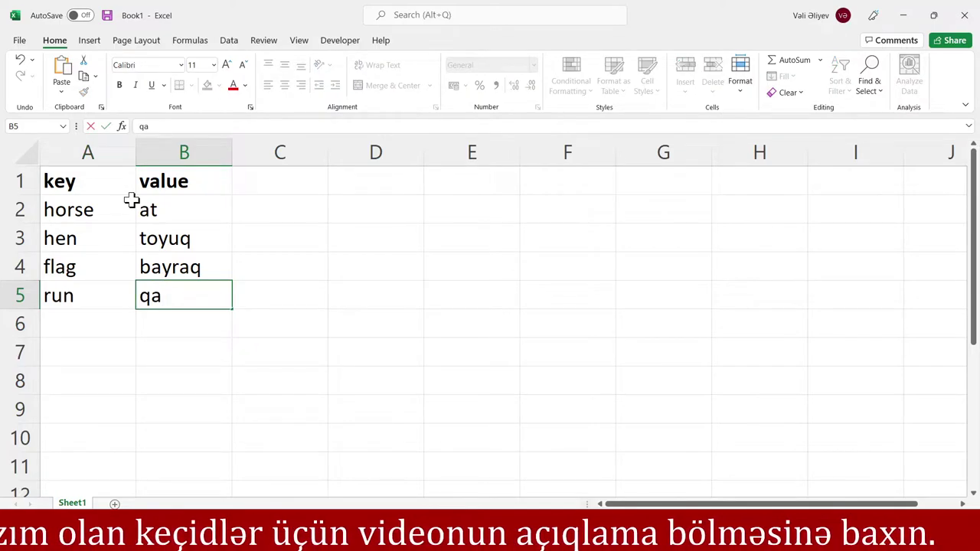
{"action": "type", "text": "cmaq"}
{"action": "key", "text": "Return"}
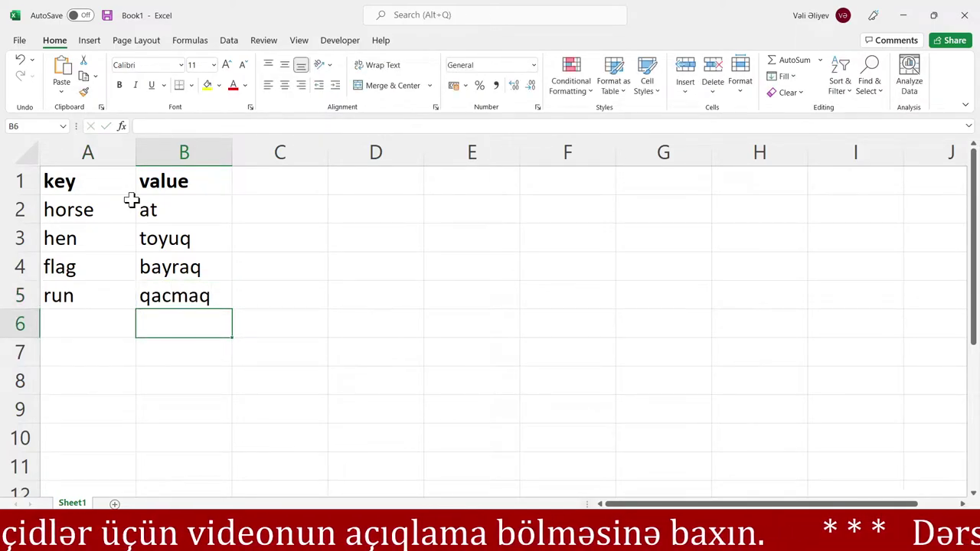
- Add the pair sit and oturmaq in cells A6 and B6
{"action": "key", "text": "Left"}
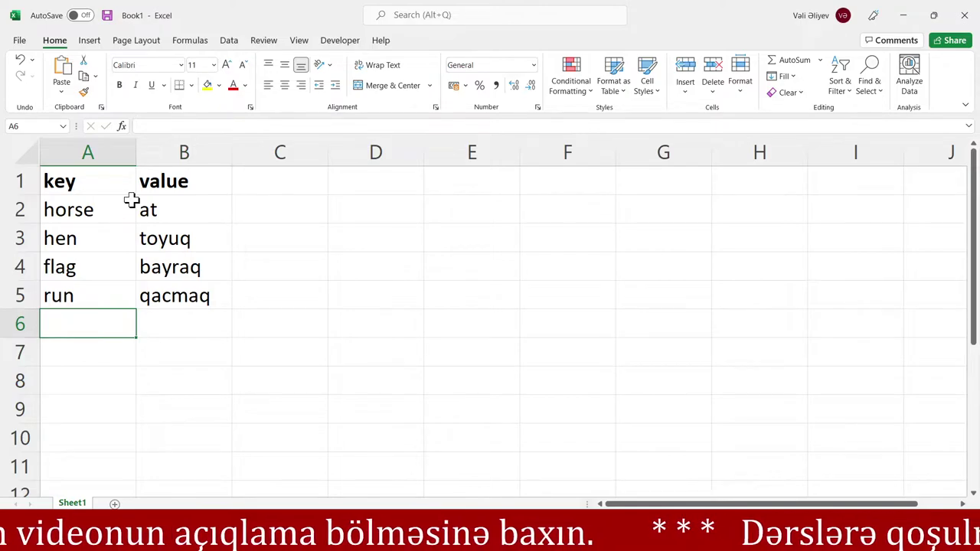
{"action": "type", "text": "sit"}
{"action": "key", "text": "Tab"}
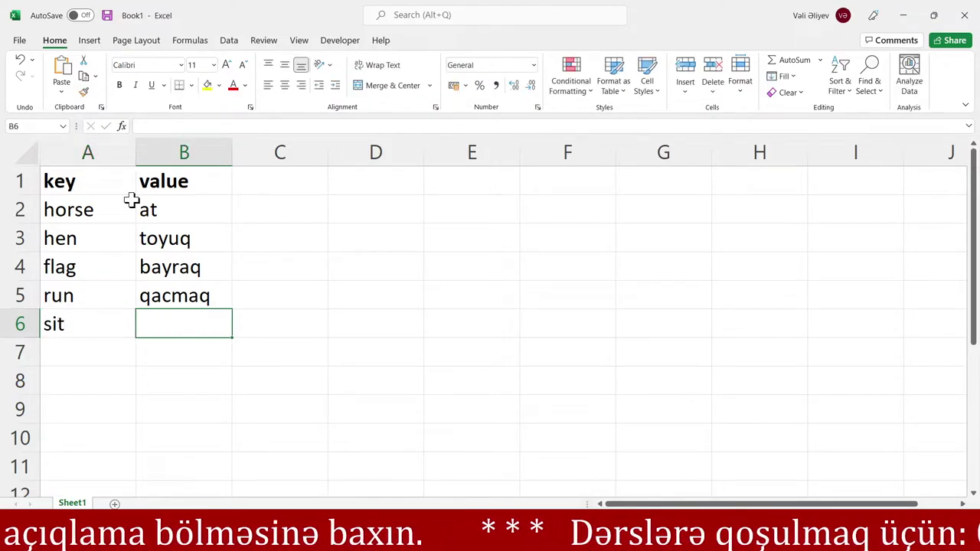
{"action": "type", "text": "otur"}
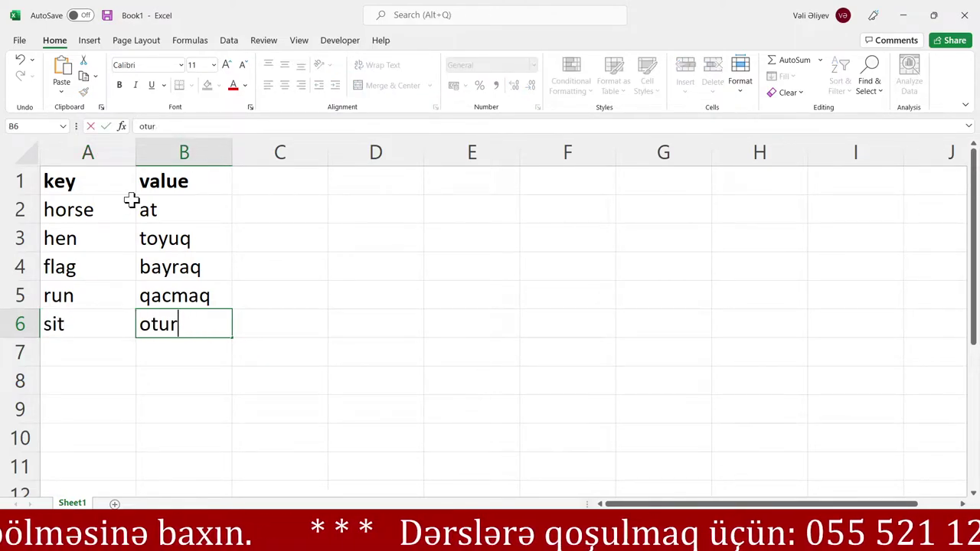
{"action": "type", "text": ",maq"}
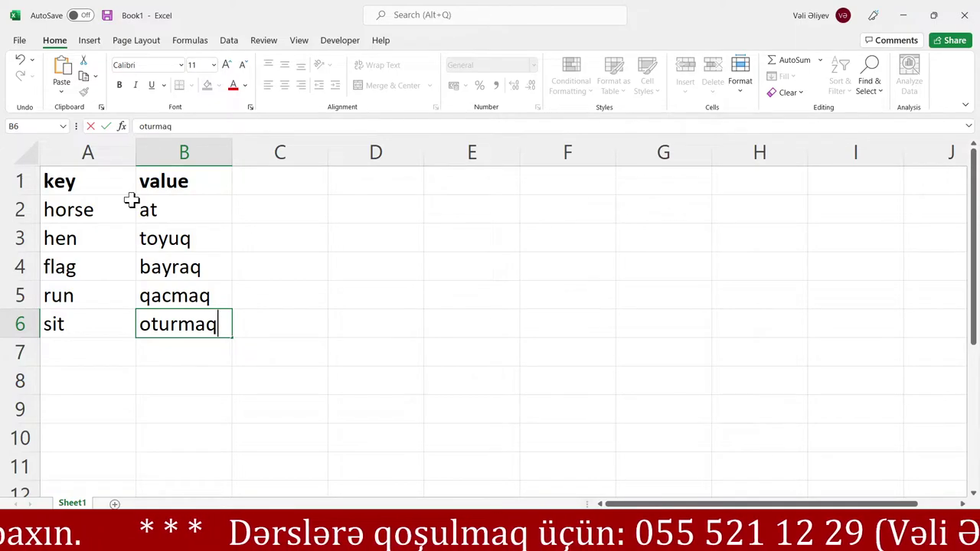
{"action": "key", "text": "Left"}
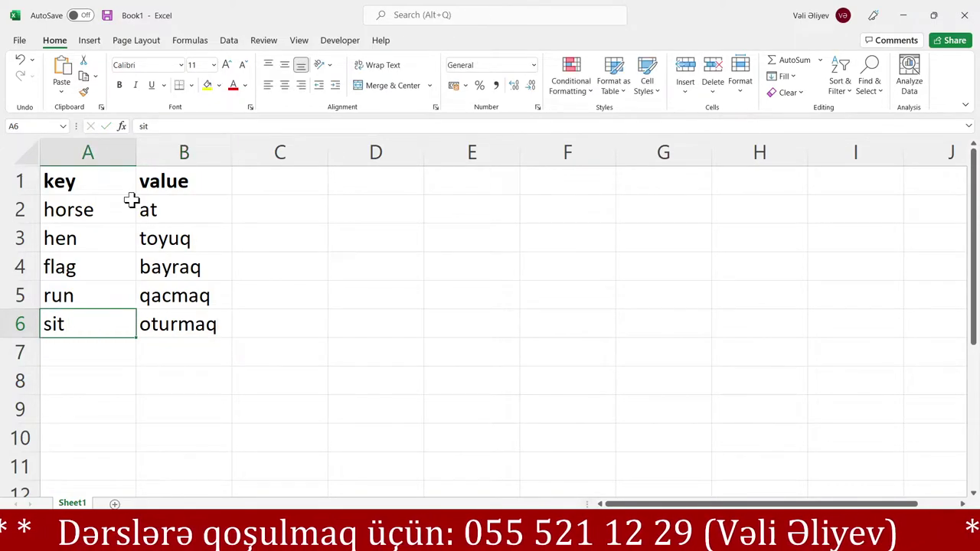
- Add the pair look and baxmaq in cells A7 and B7
{"action": "key", "text": "Down"}
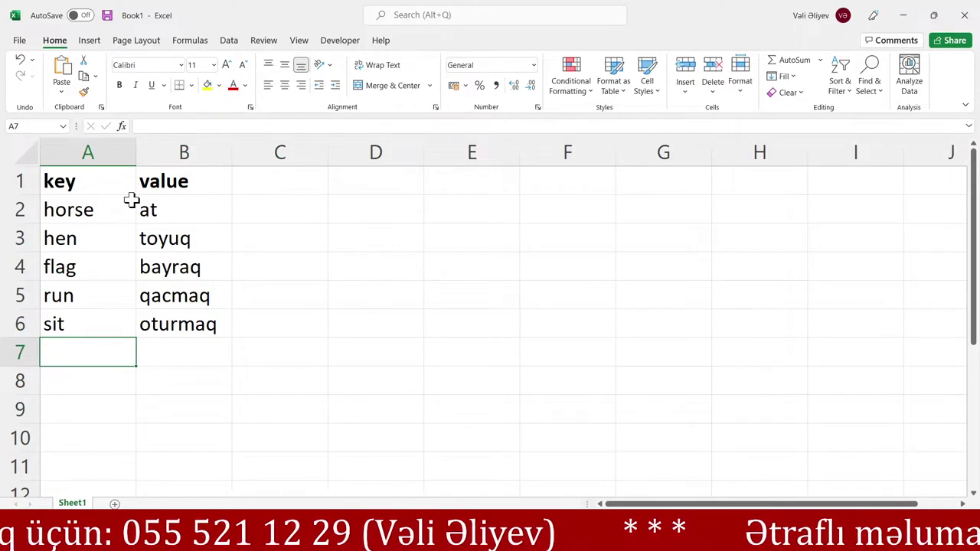
{"action": "type", "text": "look"}
{"action": "key", "text": "Tab"}
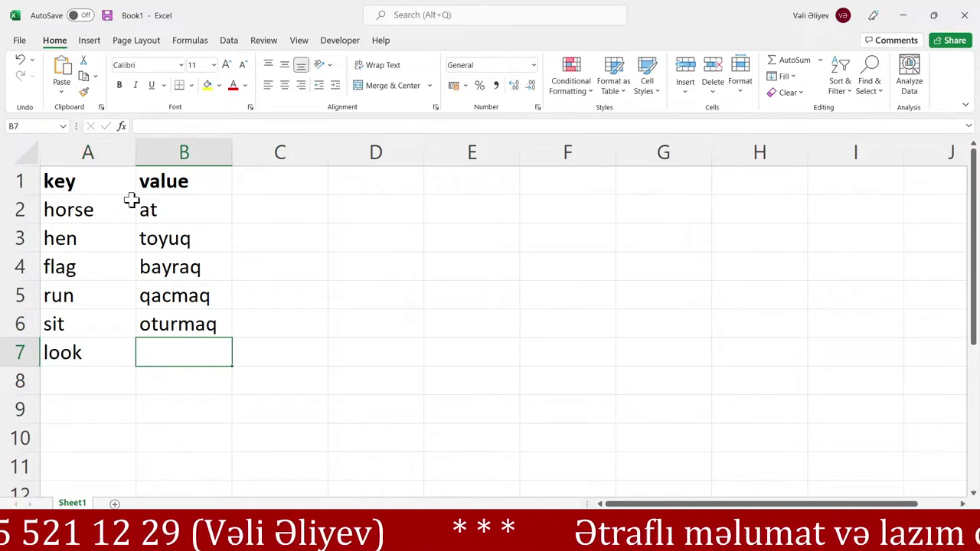
{"action": "type", "text": "baxmaq"}
{"action": "key", "text": "Tab"}
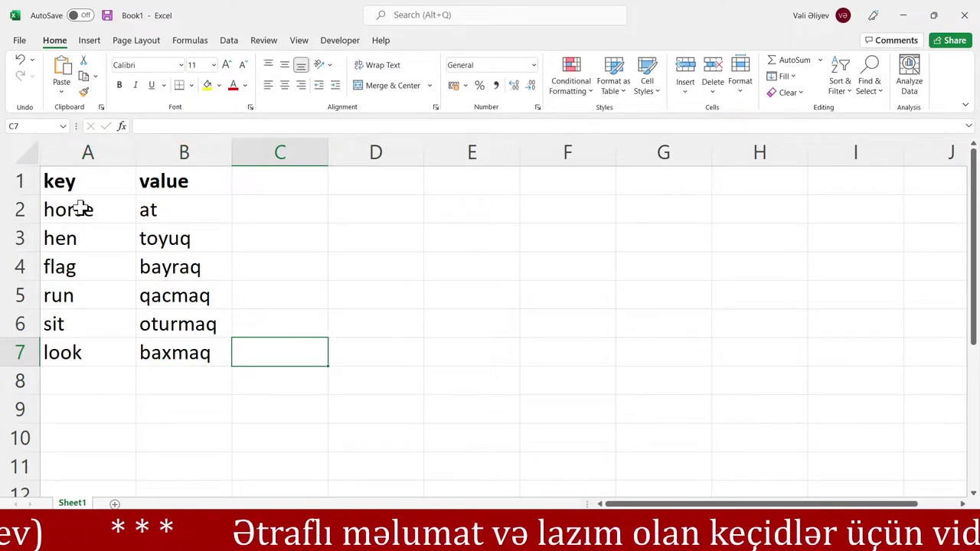
- Insert an empty column before the key column of the word table
{"action": "left_click_drag", "start_coordinate": [79, 207], "coordinate": [225, 274]}
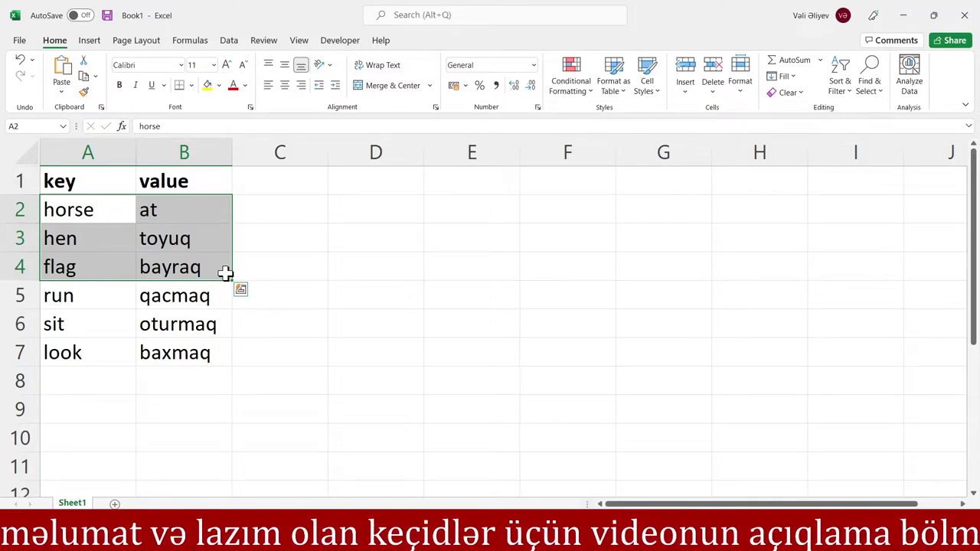
{"action": "left_click_drag", "start_coordinate": [116, 305], "coordinate": [210, 355]}
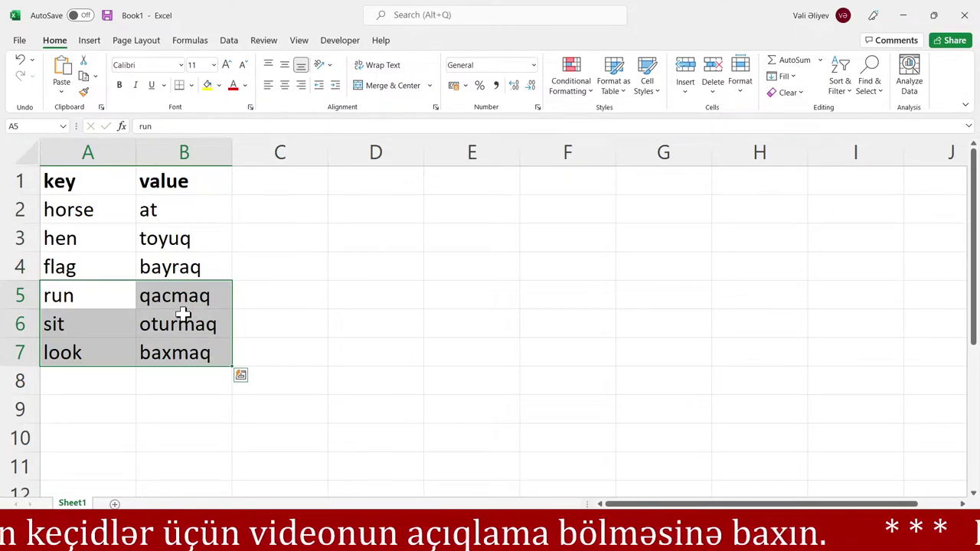
{"action": "right_click", "coordinate": [81, 159]}
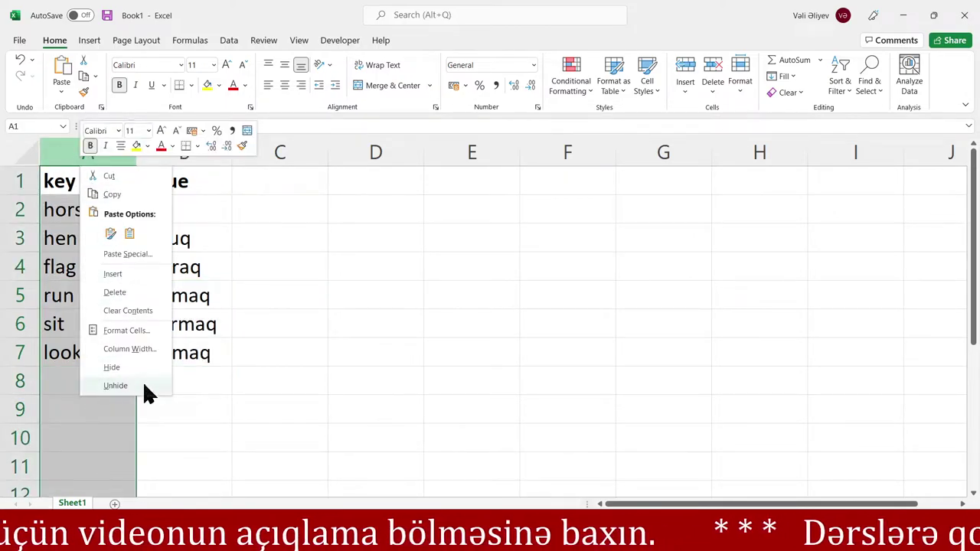
{"action": "left_click", "coordinate": [135, 274]}
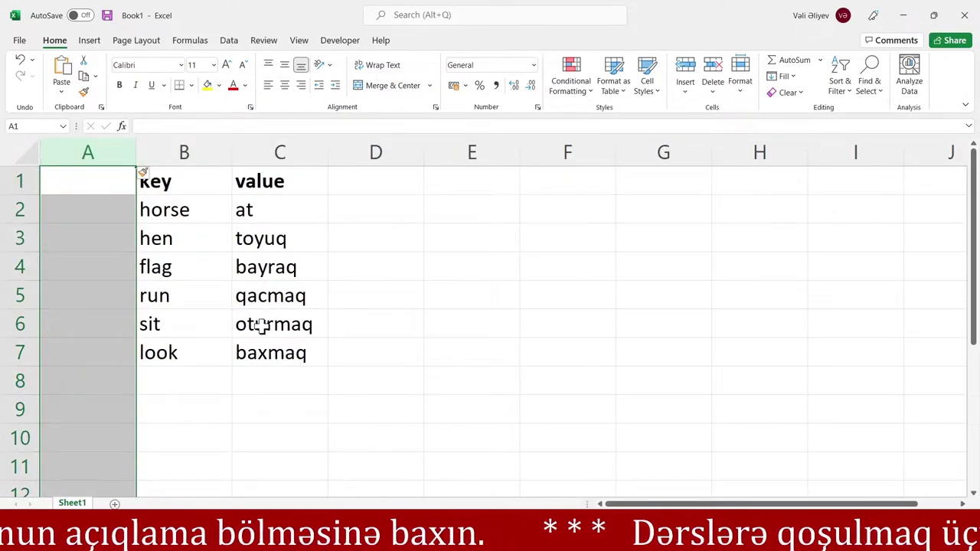
{"action": "left_click", "coordinate": [164, 211]}
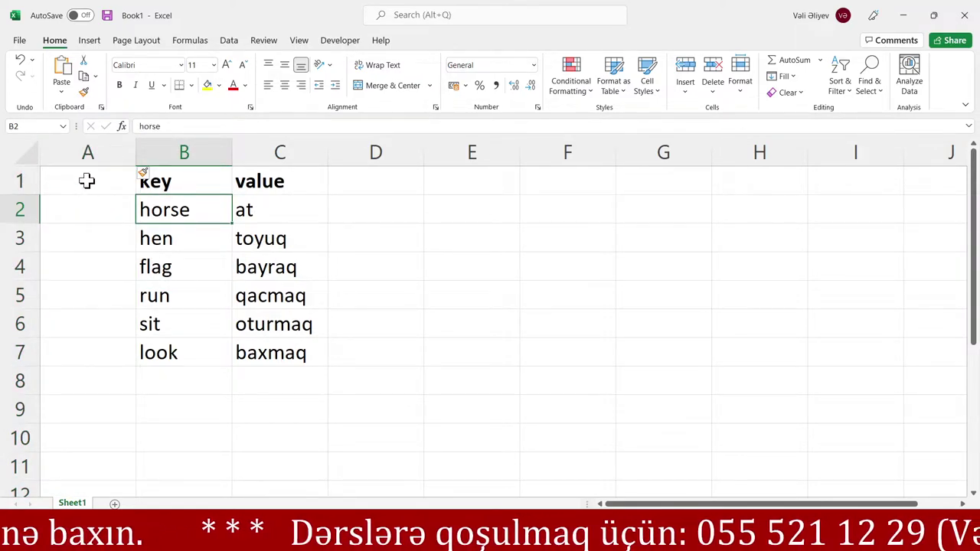
- Merge and center cells A2:A4 and cells A5:A7 as two separate group cells beside the word pairs
{"action": "left_click_drag", "start_coordinate": [93, 211], "coordinate": [100, 258]}
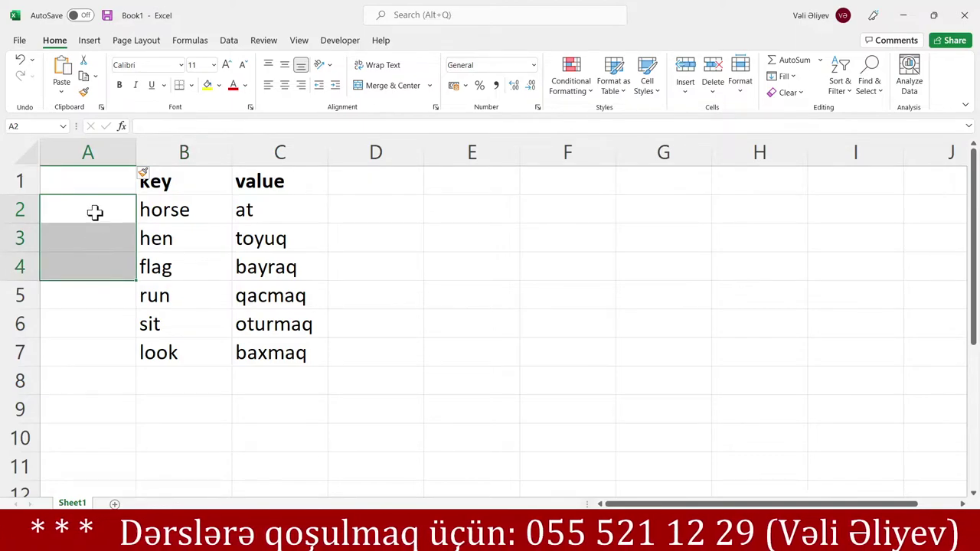
{"action": "left_click", "coordinate": [415, 83]}
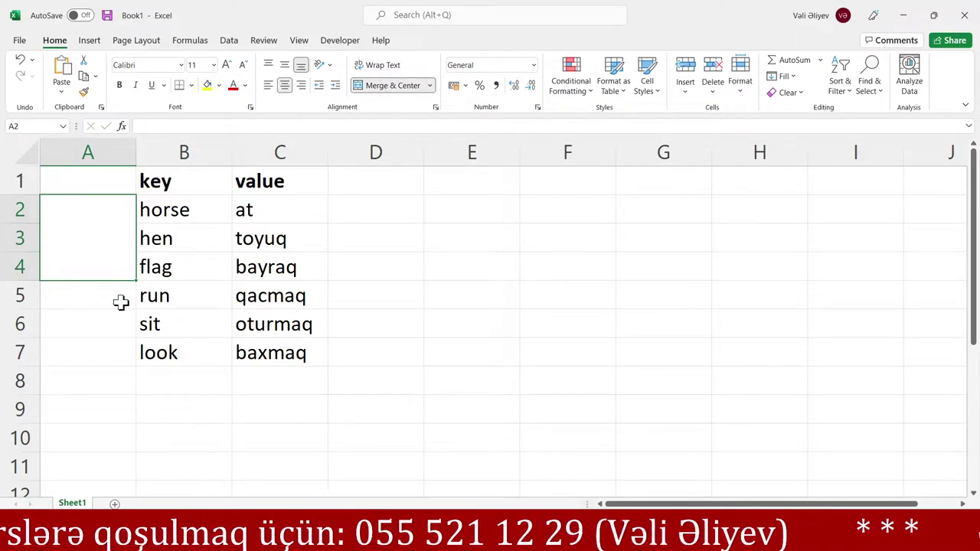
{"action": "left_click_drag", "start_coordinate": [117, 300], "coordinate": [114, 350]}
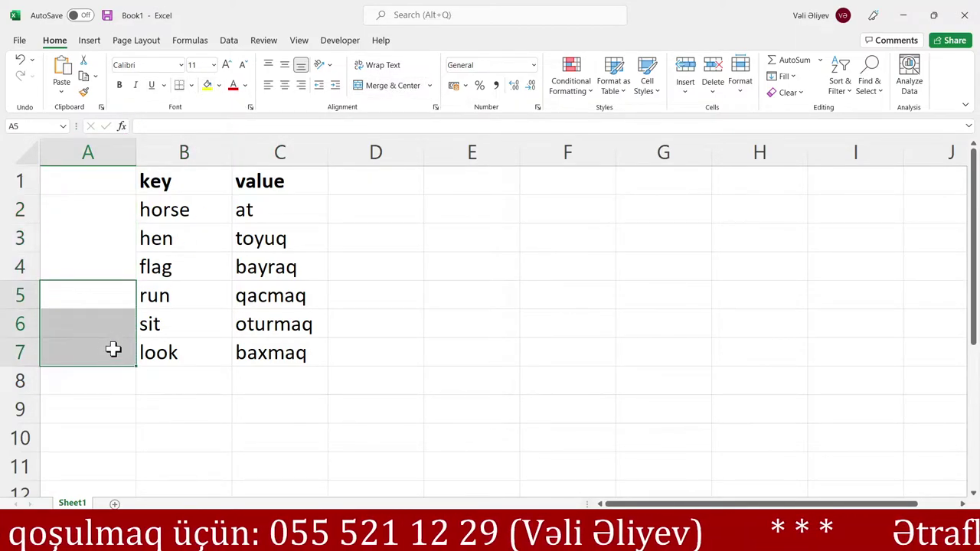
{"action": "left_click", "coordinate": [405, 85]}
- Middle-align the two merged cells in A2:A7 vertically
{"action": "left_click", "coordinate": [59, 245]}
{"action": "double_click", "coordinate": [89, 241]}
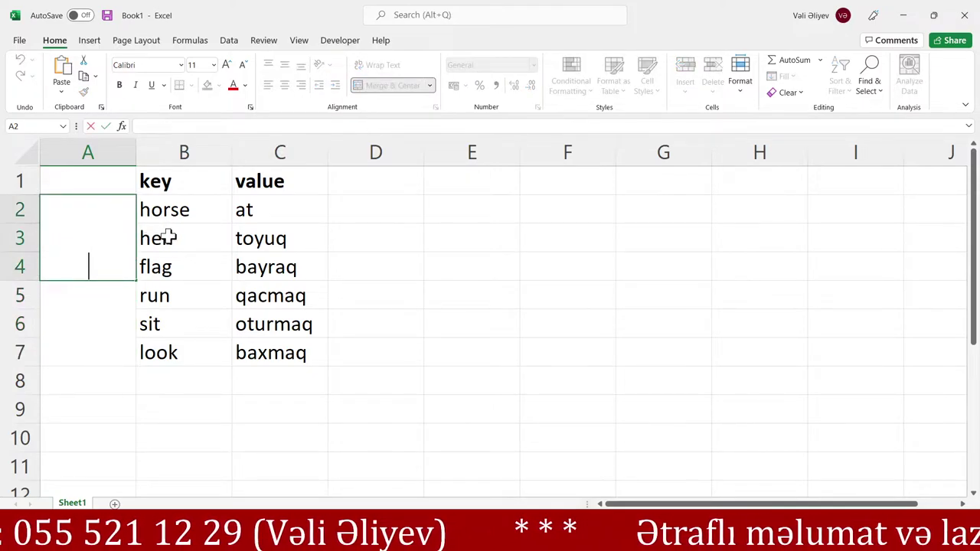
{"action": "left_click", "coordinate": [220, 261]}
{"action": "left_click_drag", "start_coordinate": [75, 245], "coordinate": [66, 328]}
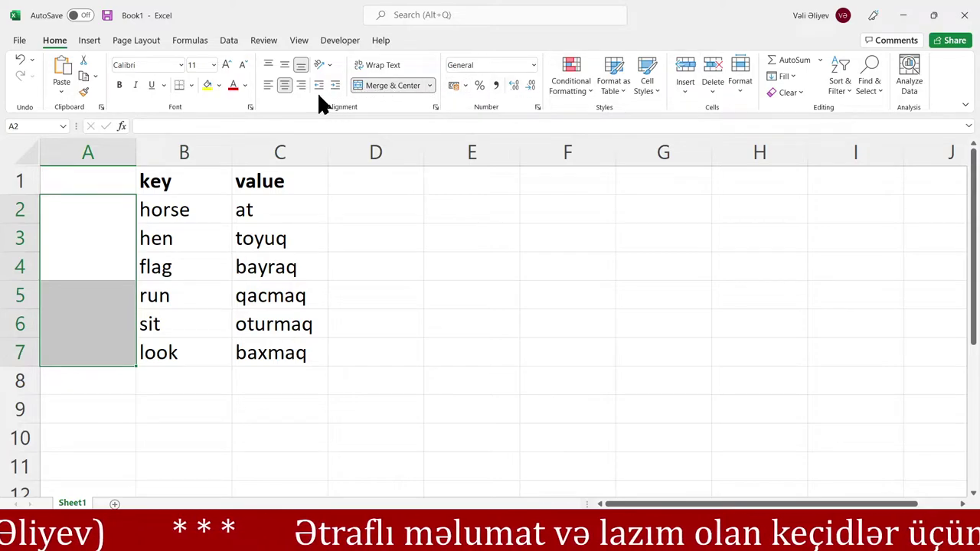
{"action": "left_click", "coordinate": [285, 65]}
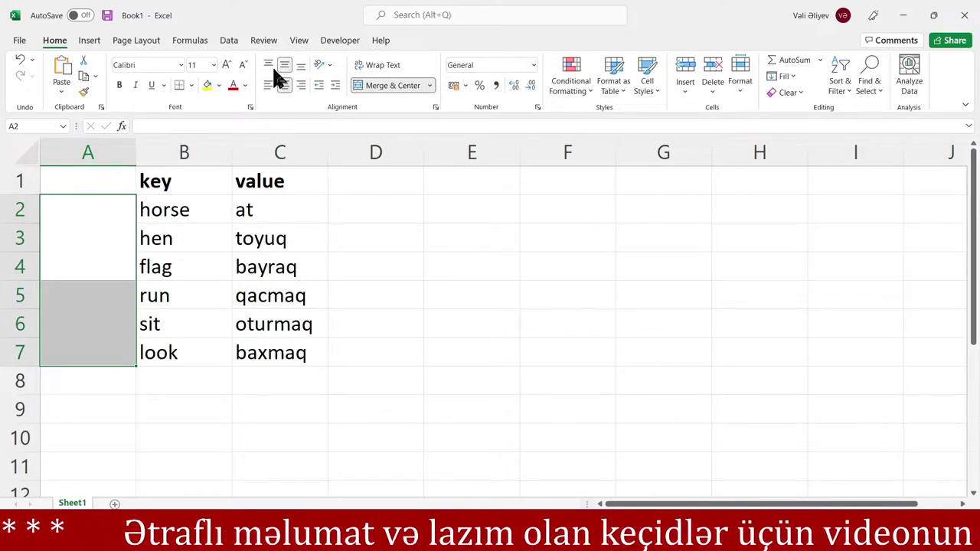
- Label the merged cell A2:A4 as noun and the merged cell A5:A7 as Verb
{"action": "double_click", "coordinate": [87, 240]}
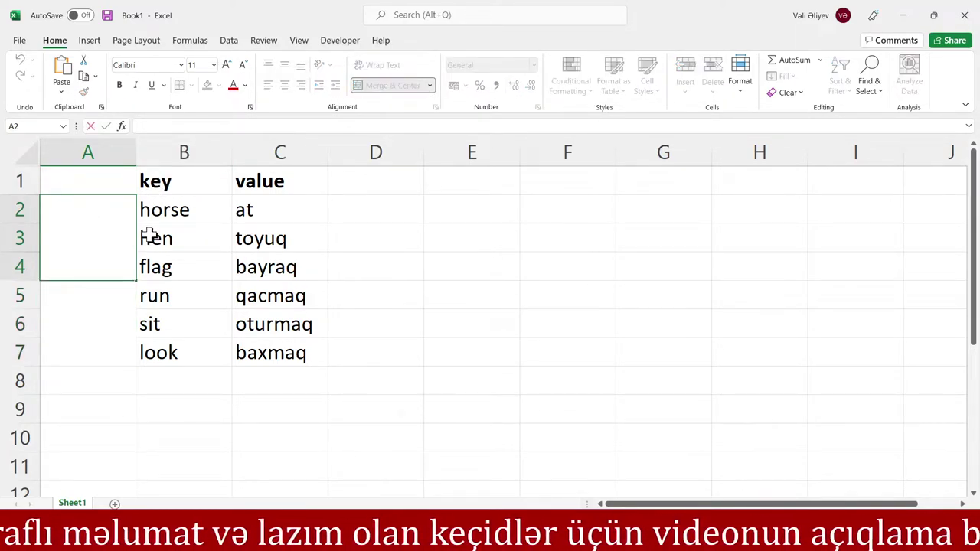
{"action": "type", "text": "noun"}
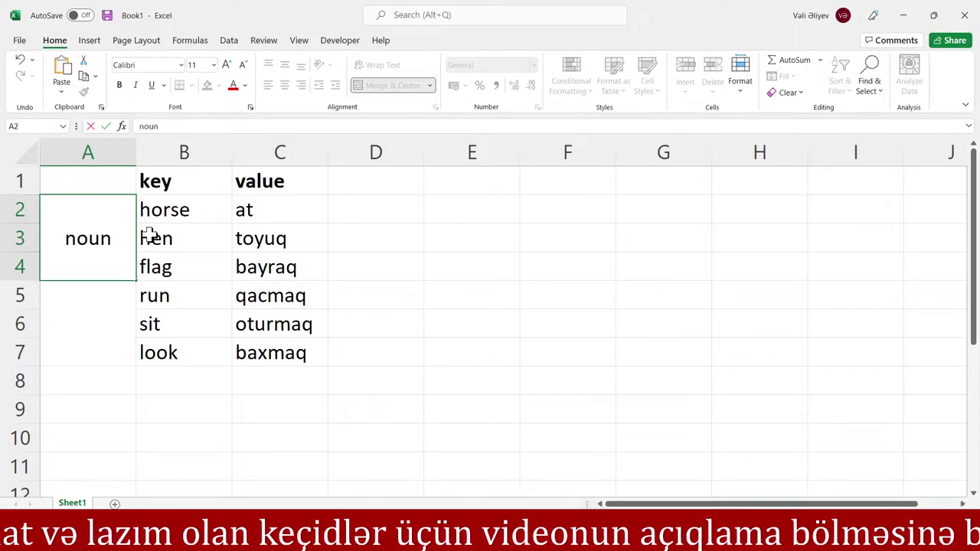
{"action": "key", "text": "Return"}
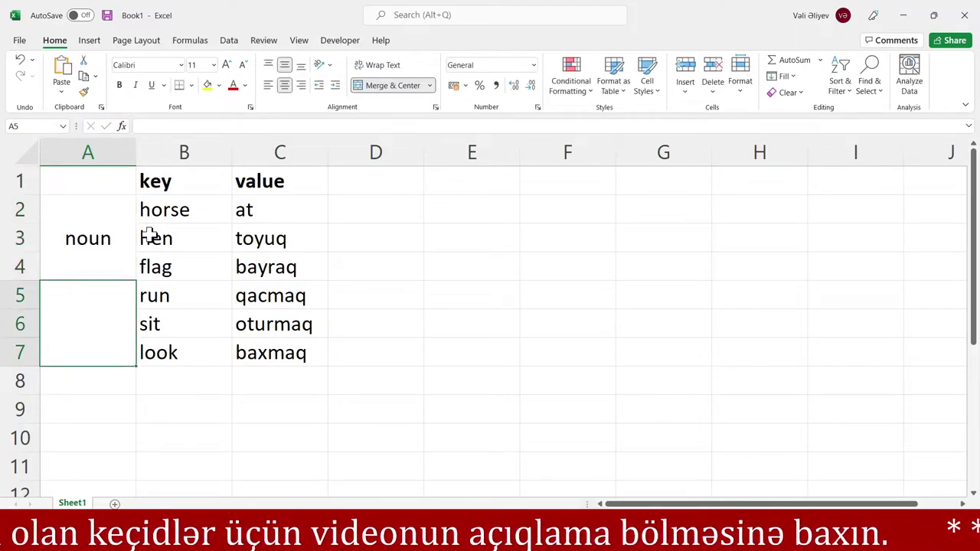
{"action": "type", "text": "Ver"}
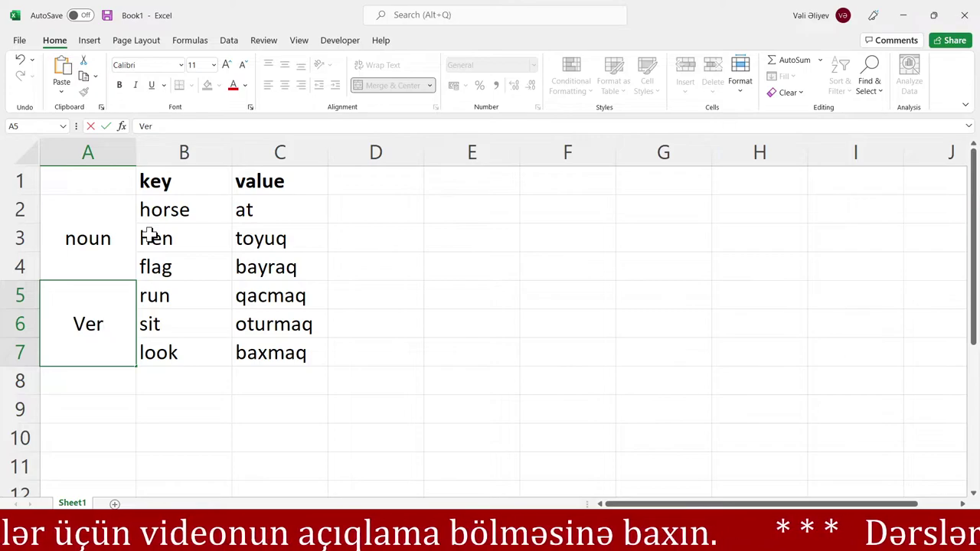
{"action": "type", "text": "b"}
{"action": "key", "text": "Return"}
- Capitalize the label of the upper merged cell to read Noun
{"action": "key", "text": "Up"}
{"action": "key", "text": "Up"}
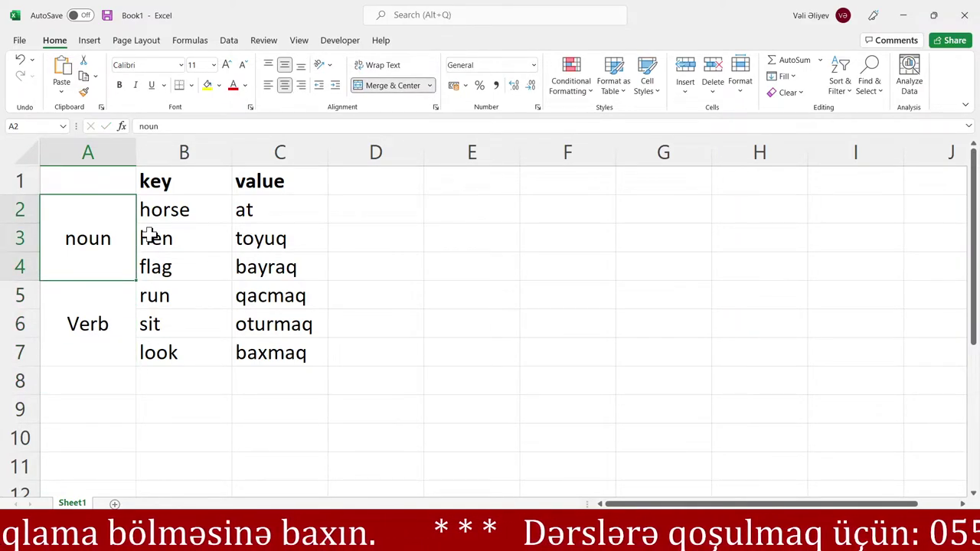
{"action": "type", "text": "Noun"}
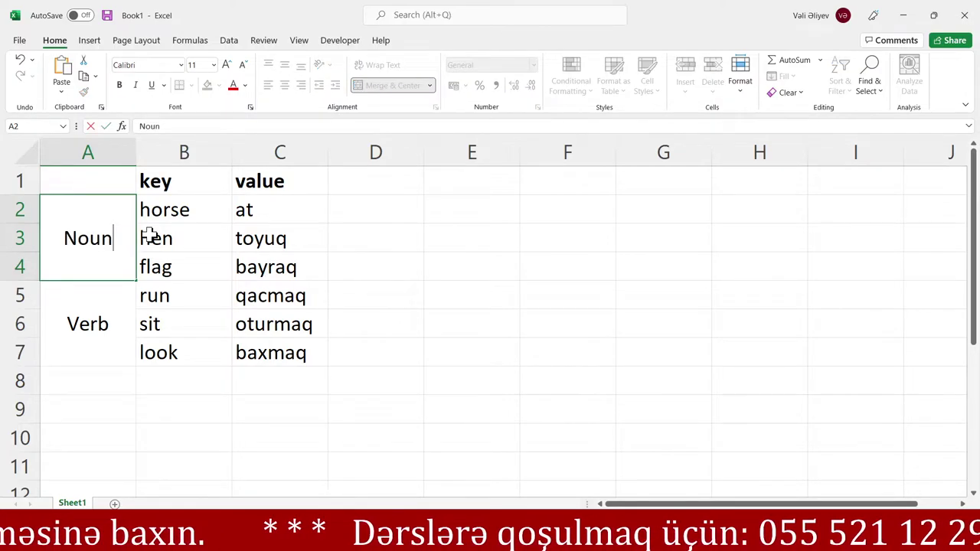
{"action": "key", "text": "Return"}
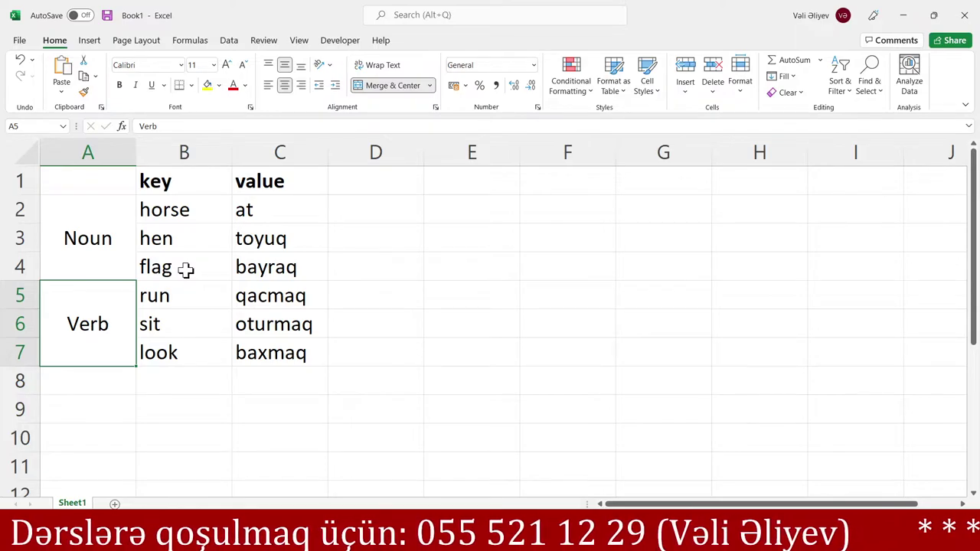
- Examine how the Noun label groups the horse, hen and flag key/value pairs in A2:C4
{"action": "left_click", "coordinate": [85, 211]}
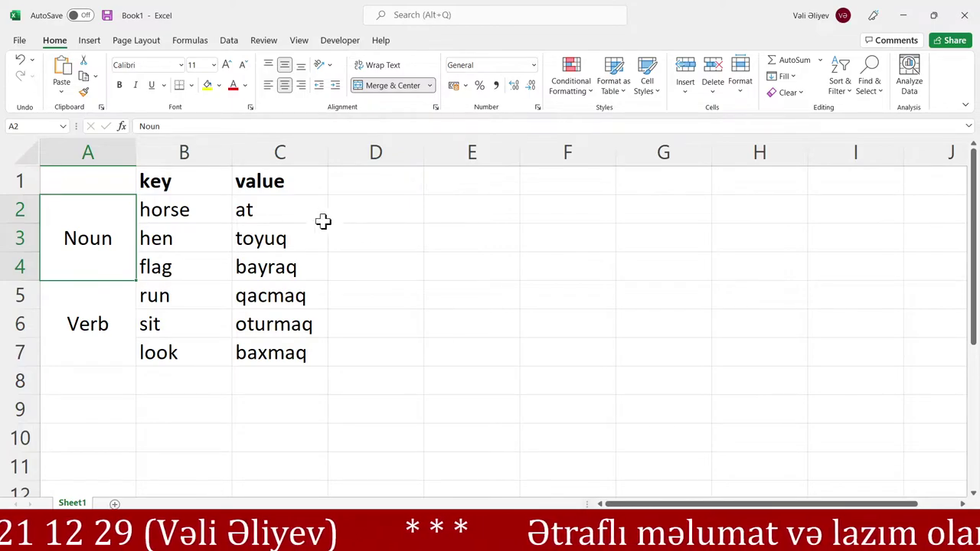
{"action": "left_click", "coordinate": [159, 209]}
{"action": "left_click_drag", "start_coordinate": [206, 212], "coordinate": [294, 212]}
{"action": "left_click_drag", "start_coordinate": [175, 237], "coordinate": [276, 240]}
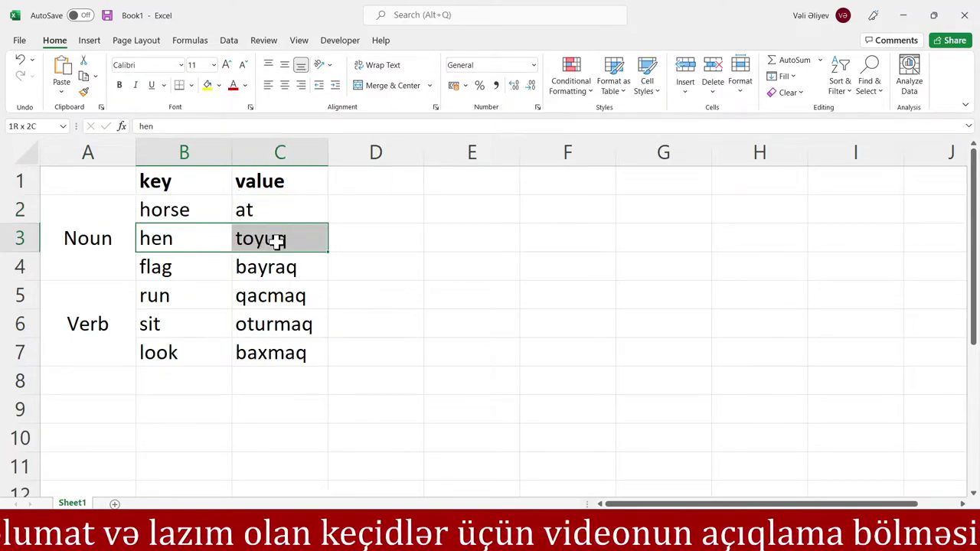
{"action": "left_click_drag", "start_coordinate": [176, 269], "coordinate": [277, 273]}
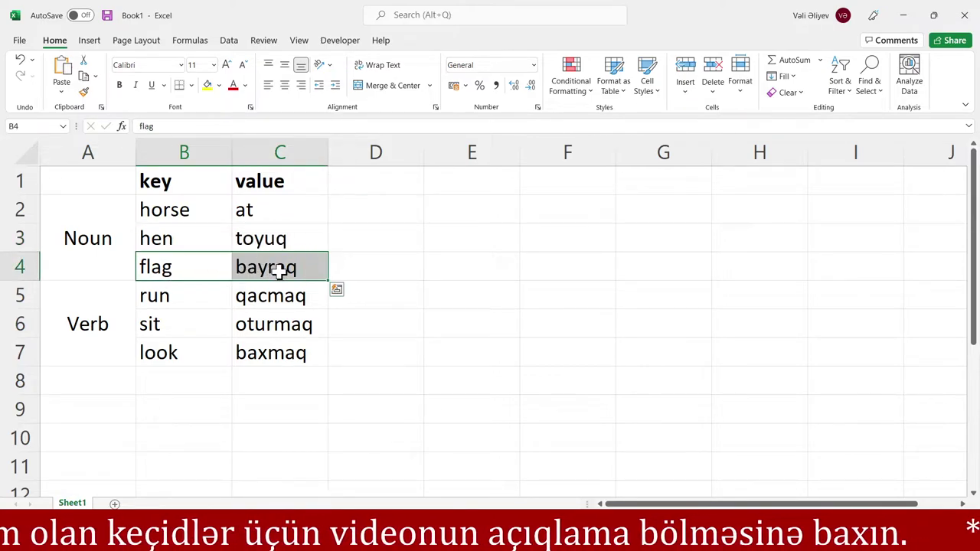
{"action": "left_click", "coordinate": [104, 228]}
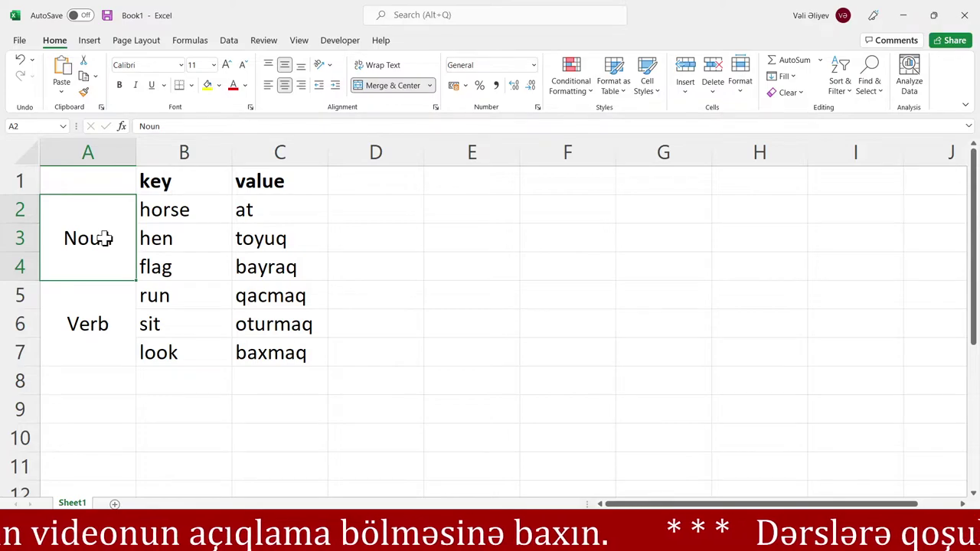
{"action": "left_click", "coordinate": [167, 213]}
{"action": "left_click_drag", "start_coordinate": [167, 215], "coordinate": [277, 265]}
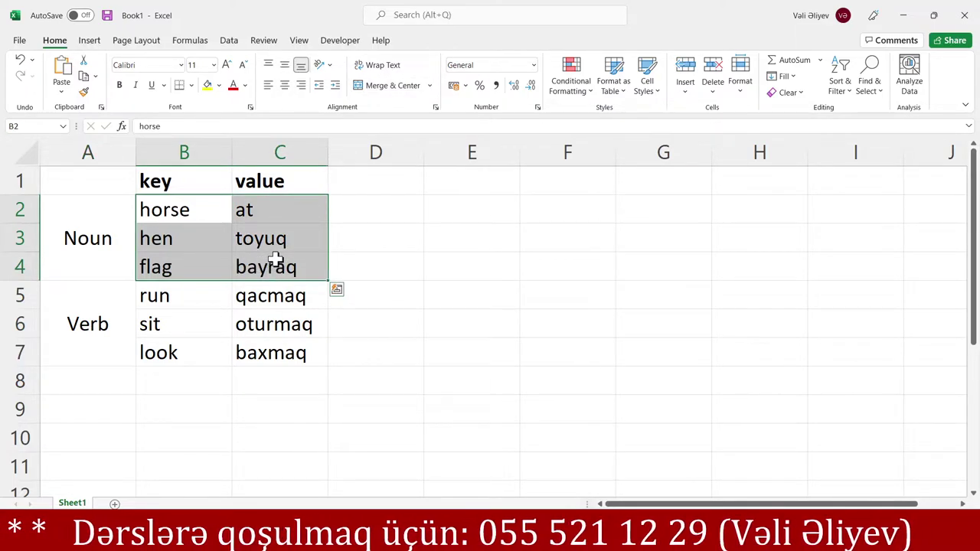
{"action": "left_click", "coordinate": [205, 231]}
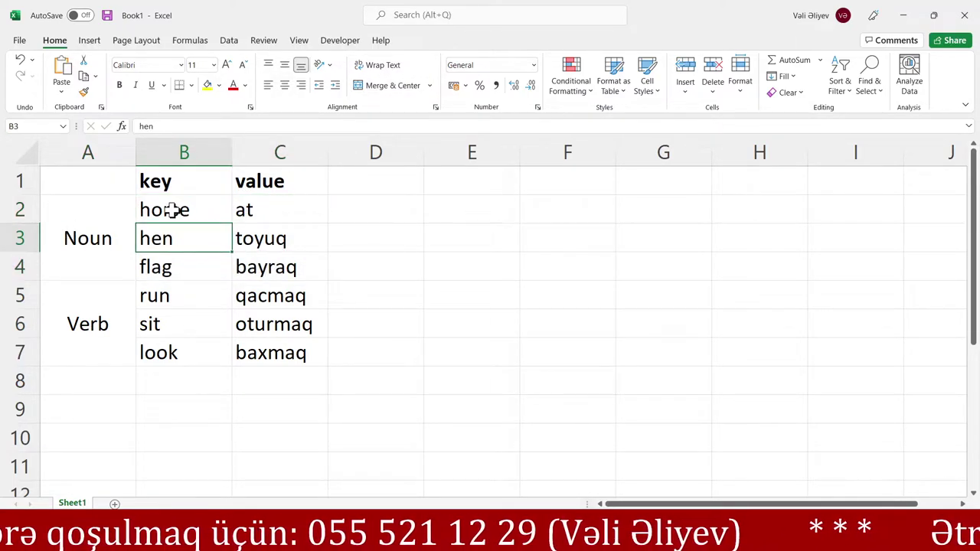
{"action": "left_click_drag", "start_coordinate": [179, 208], "coordinate": [291, 265]}
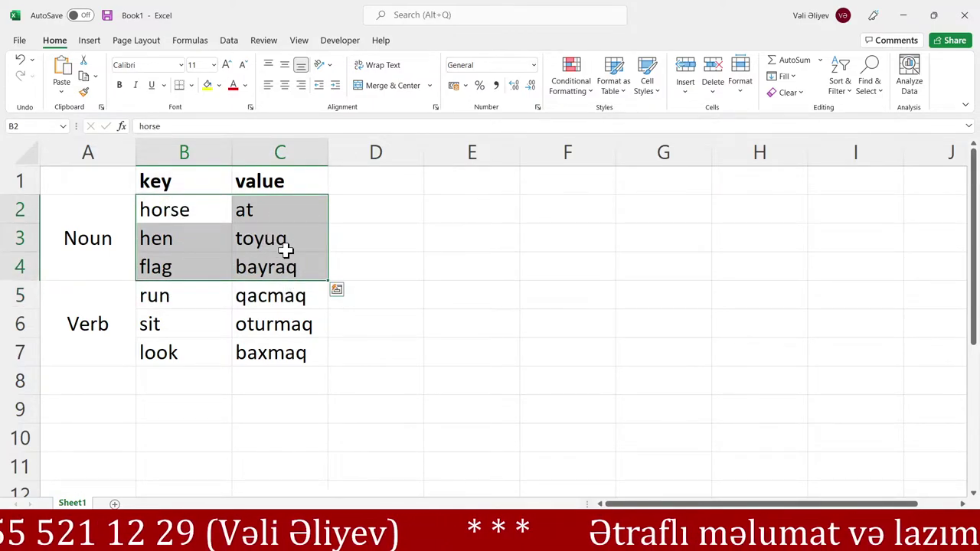
{"action": "left_click_drag", "start_coordinate": [87, 225], "coordinate": [265, 262]}
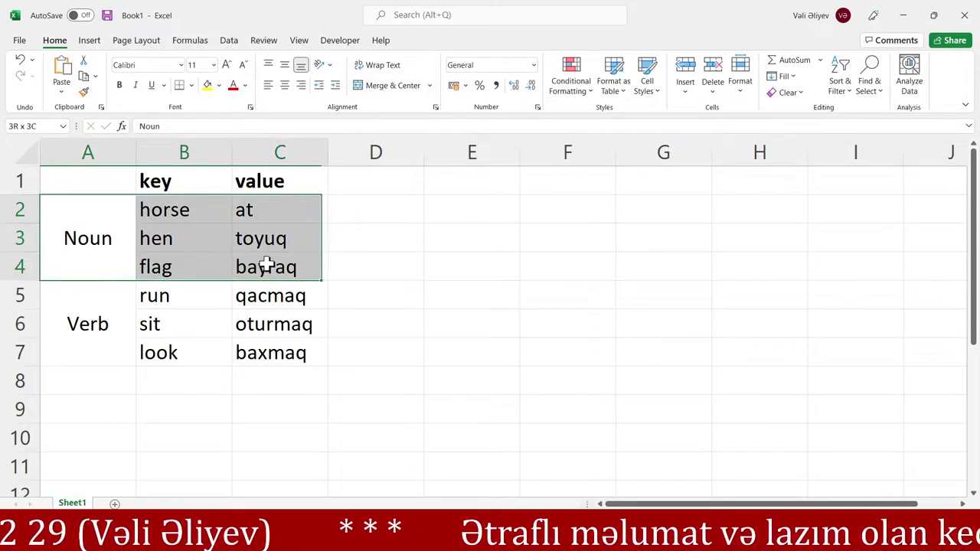
{"action": "left_click", "coordinate": [349, 266]}
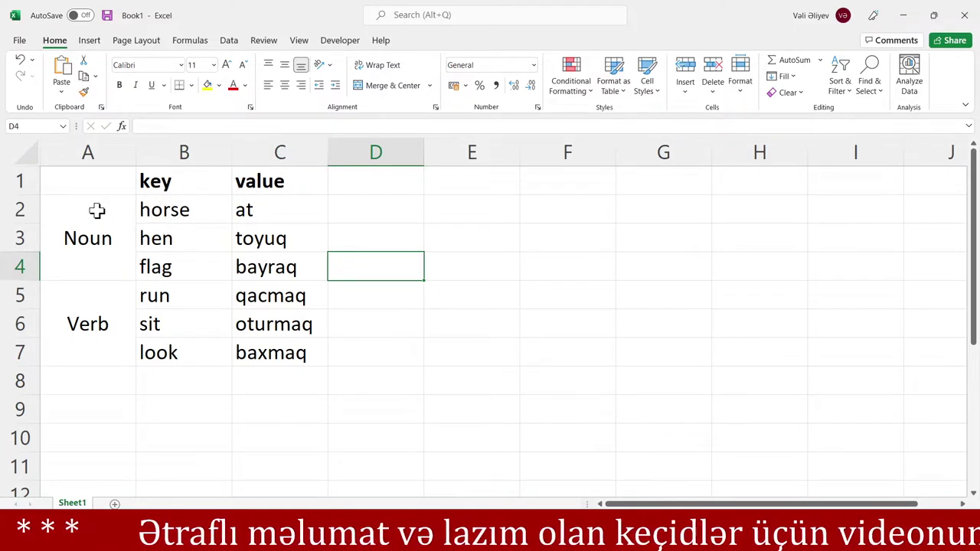
- Apply All Borders to cells B2:C3 containing the horse and hen pairs
{"action": "left_click_drag", "start_coordinate": [160, 203], "coordinate": [282, 240]}
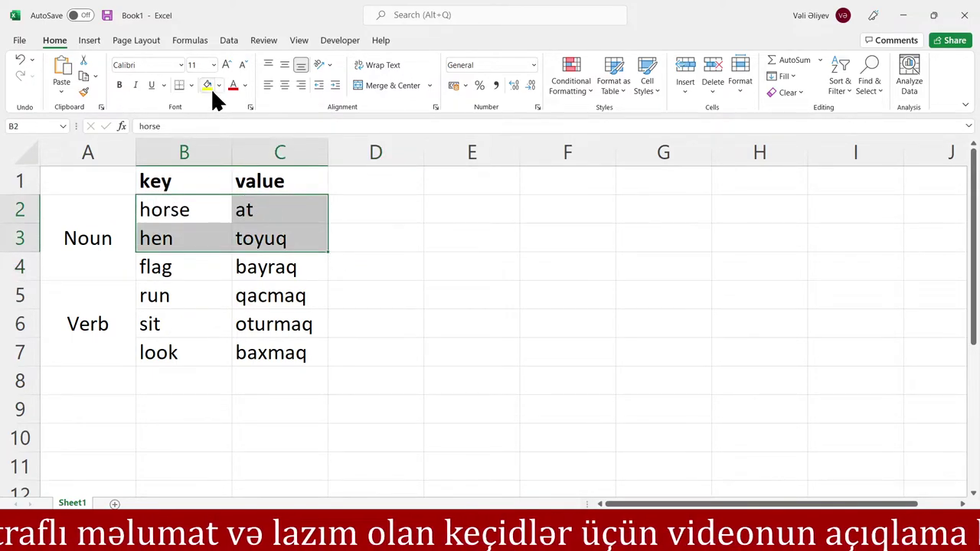
{"action": "left_click", "coordinate": [191, 85]}
{"action": "left_click", "coordinate": [225, 215]}
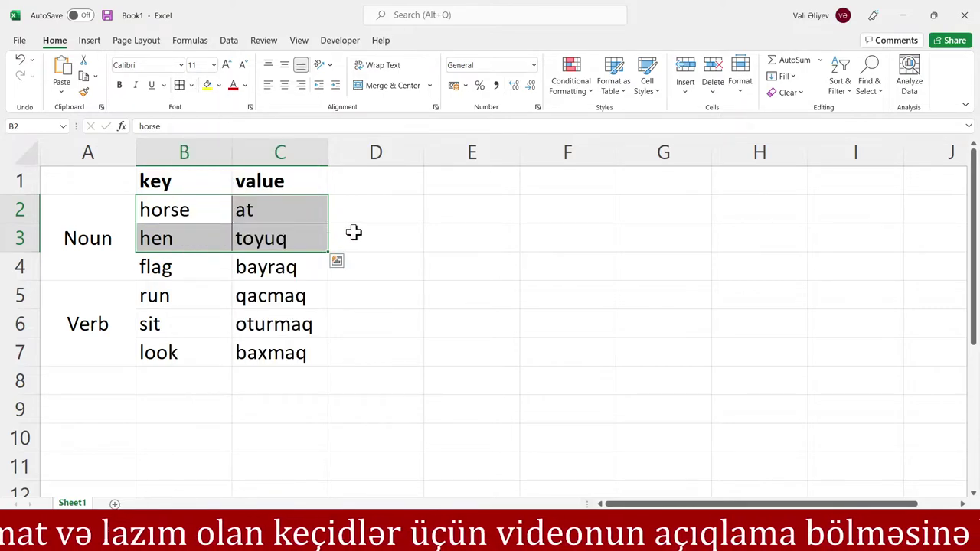
{"action": "left_click", "coordinate": [353, 232]}
{"action": "left_click", "coordinate": [459, 217]}
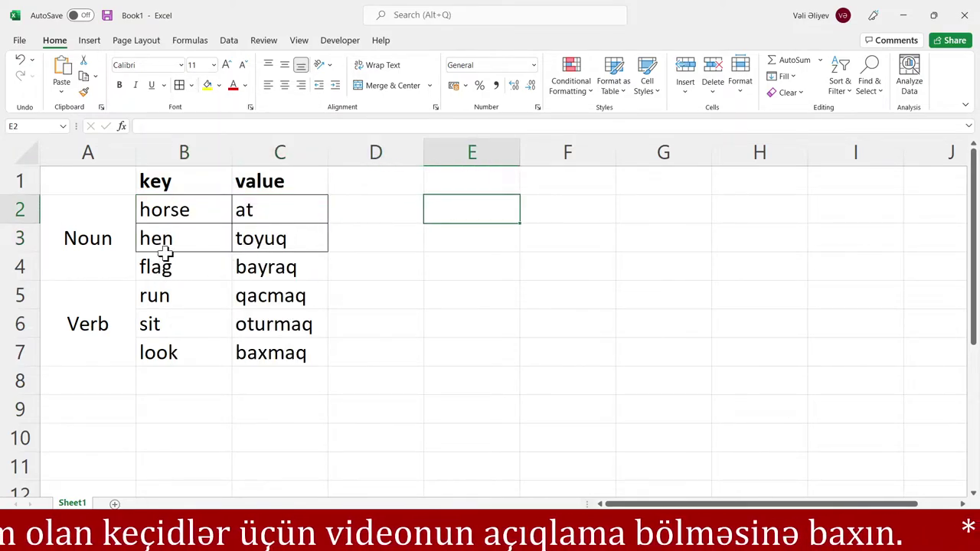
- Apply Thick Outside Borders around the Verb group in A5:C7
{"action": "left_click_drag", "start_coordinate": [100, 309], "coordinate": [280, 354]}
{"action": "left_click", "coordinate": [190, 84]}
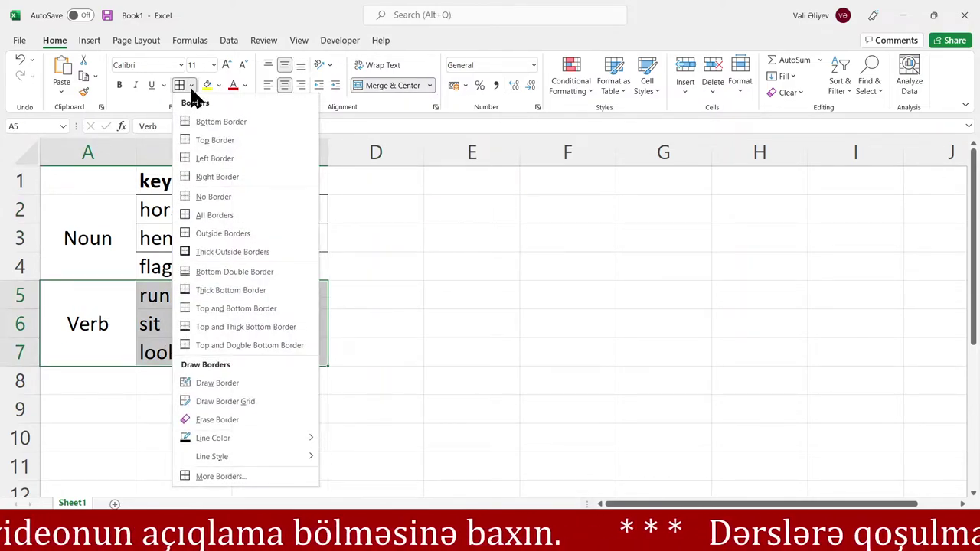
{"action": "left_click", "coordinate": [219, 253]}
{"action": "left_click", "coordinate": [386, 276]}
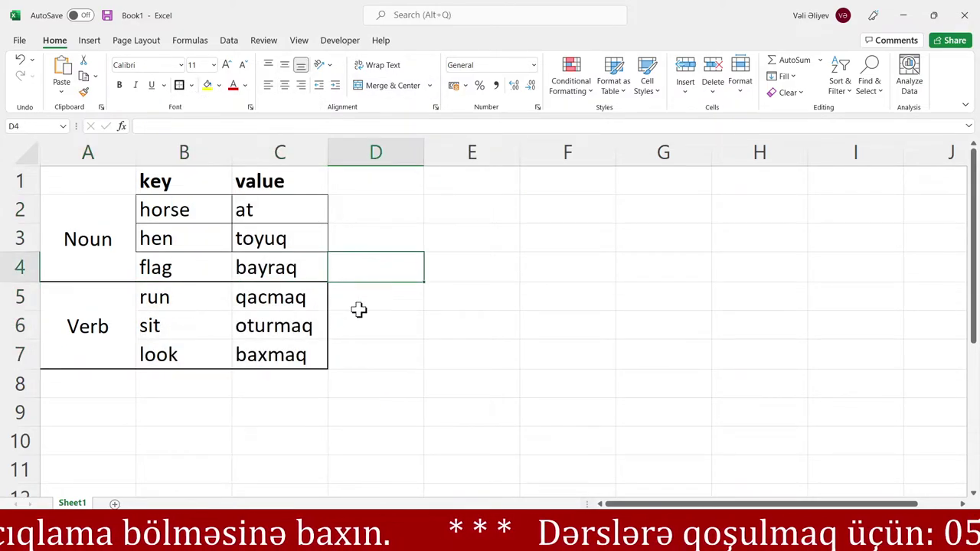
- Apply Thick Outside Borders around the sit/oturmaq pair in cells B6:C6
{"action": "left_click", "coordinate": [432, 316]}
{"action": "left_click_drag", "start_coordinate": [157, 303], "coordinate": [304, 354]}
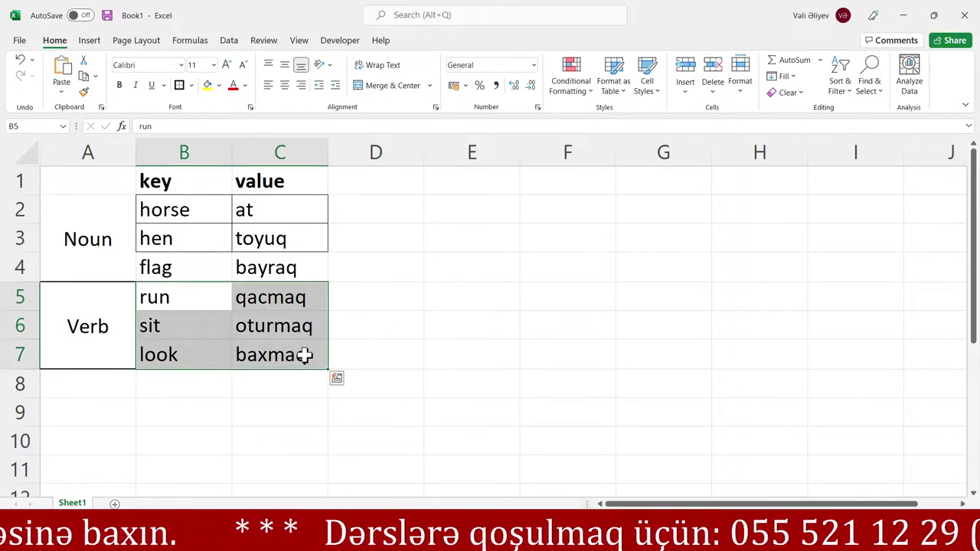
{"action": "left_click", "coordinate": [375, 257]}
{"action": "left_click_drag", "start_coordinate": [180, 295], "coordinate": [252, 313]}
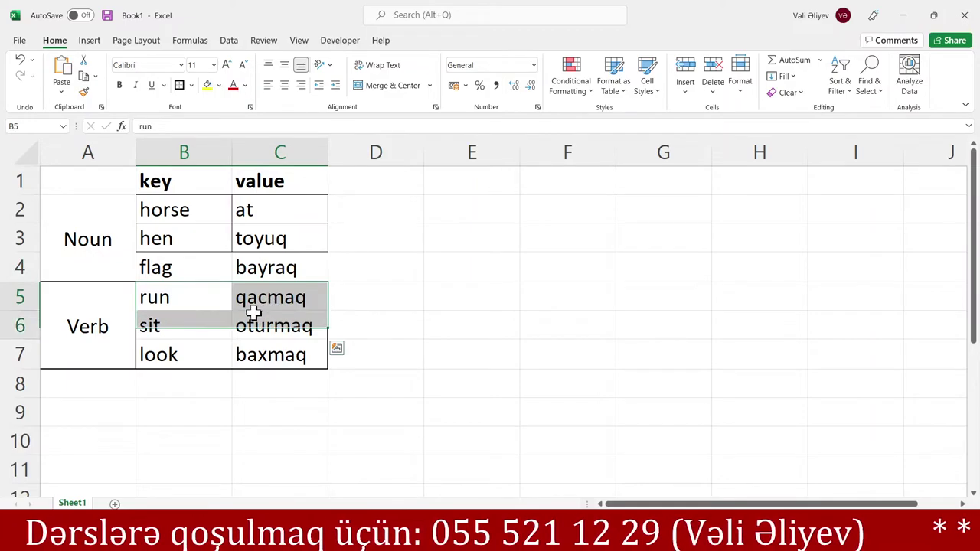
{"action": "left_click", "coordinate": [158, 323]}
{"action": "left_click_drag", "start_coordinate": [165, 327], "coordinate": [267, 328]}
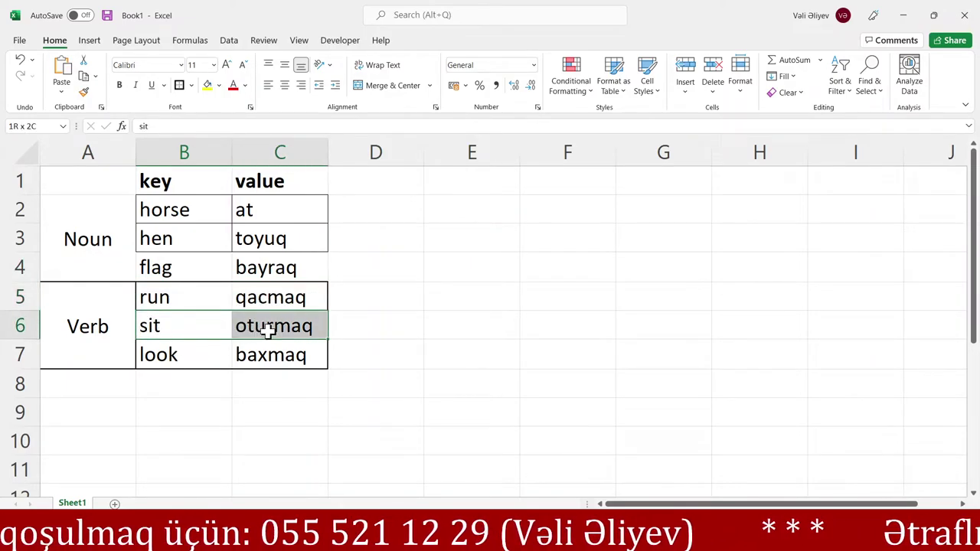
{"action": "left_click", "coordinate": [179, 85]}
{"action": "left_click", "coordinate": [428, 329]}
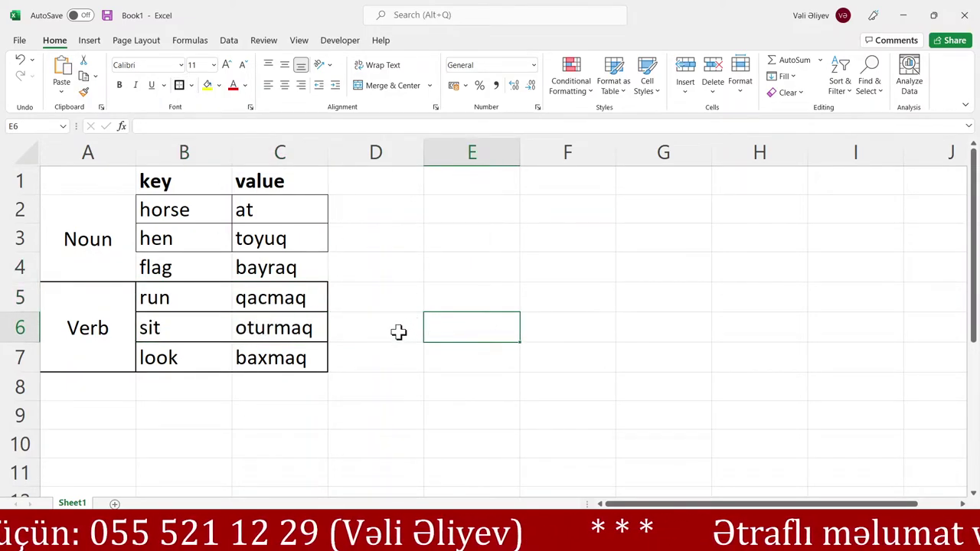
- Fill the sit/oturmaq pair in B6:C6 with the lightest blue-gray theme color
{"action": "left_click_drag", "start_coordinate": [163, 324], "coordinate": [278, 330]}
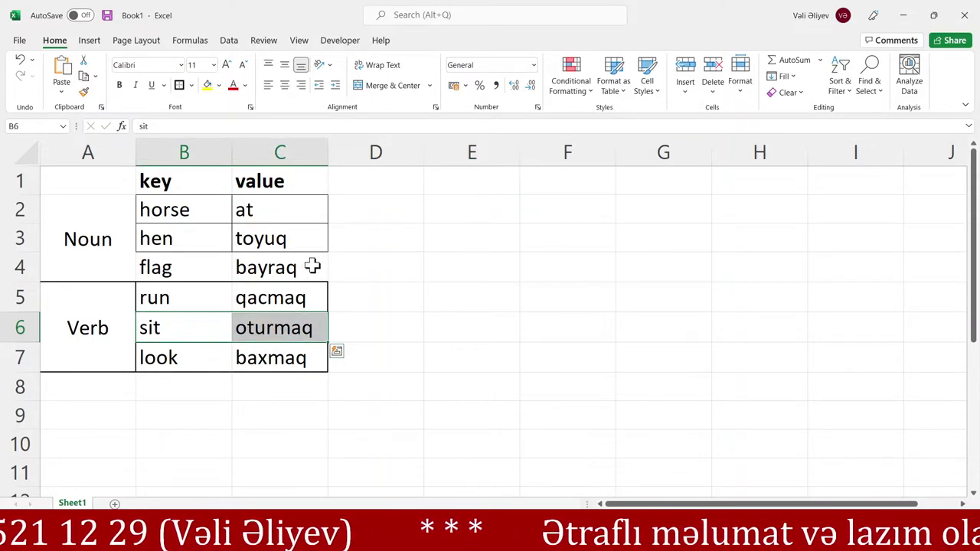
{"action": "left_click", "coordinate": [218, 85]}
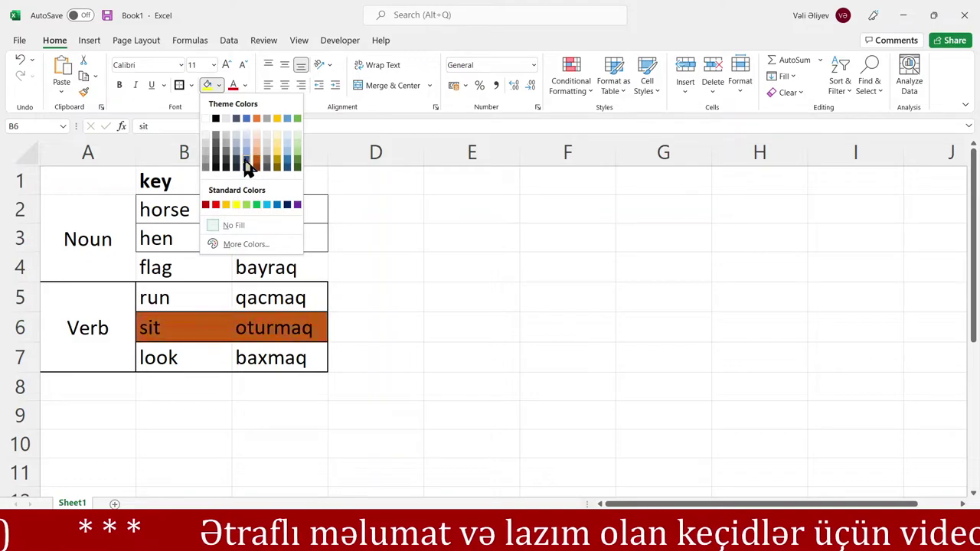
{"action": "left_click", "coordinate": [235, 136]}
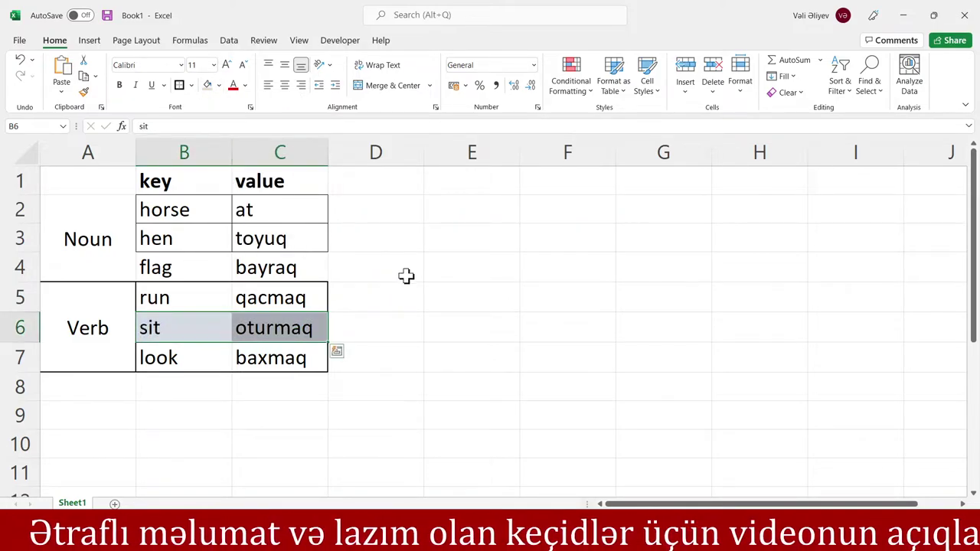
{"action": "left_click", "coordinate": [410, 268]}
{"action": "left_click", "coordinate": [372, 346]}
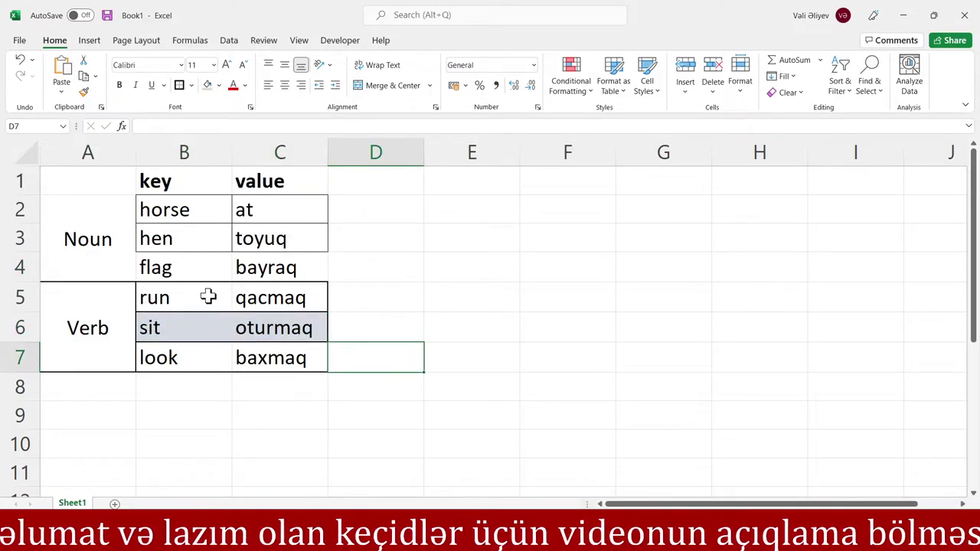
- Apply the same light blue-gray fill to the whole Noun group in A2:C4
{"action": "left_click_drag", "start_coordinate": [74, 208], "coordinate": [303, 261]}
{"action": "left_click", "coordinate": [210, 86]}
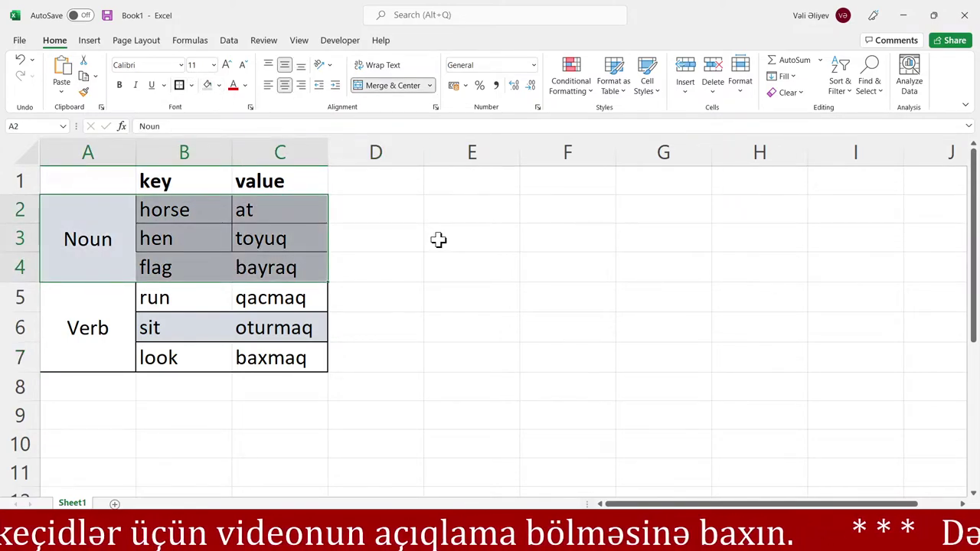
{"action": "left_click", "coordinate": [438, 238]}
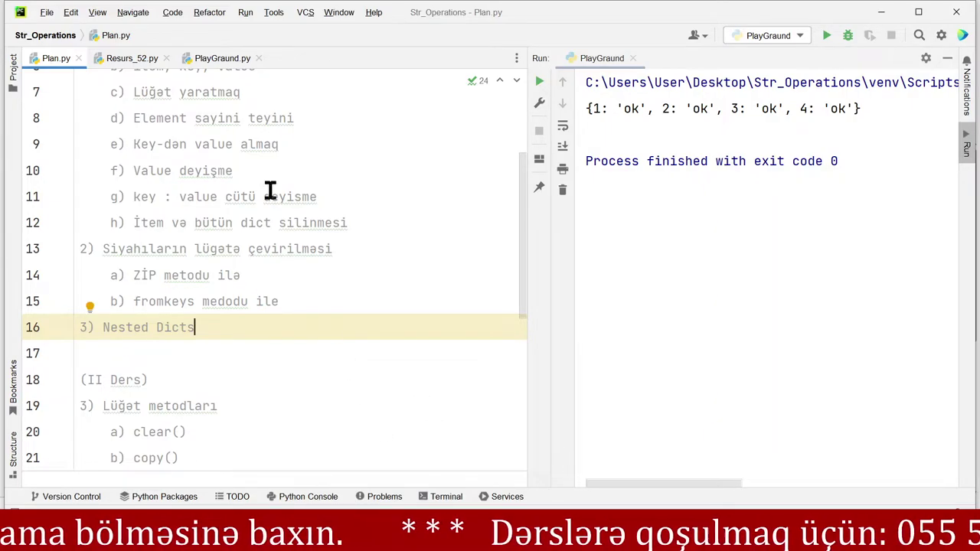
- Switch to PyCharm and start a multi-line dictionary named Dict in the empty PlayGraund.py file
{"action": "left_click", "coordinate": [222, 60]}
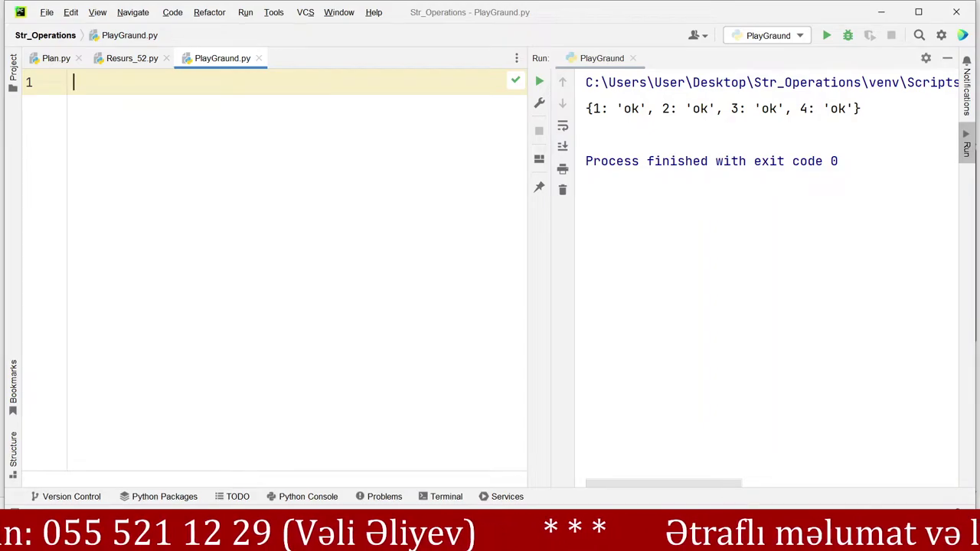
{"action": "key", "text": "alt+Tab"}
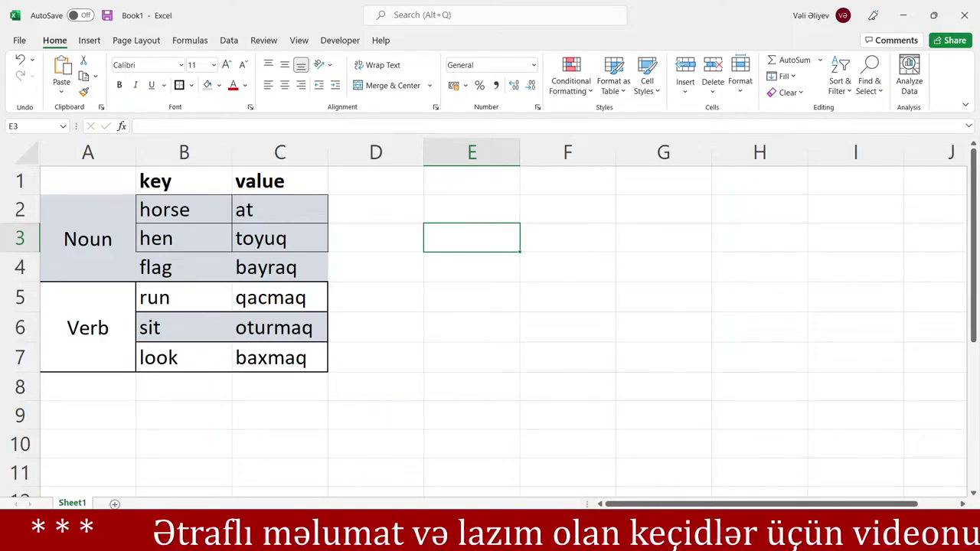
{"action": "key", "text": "alt+Tab"}
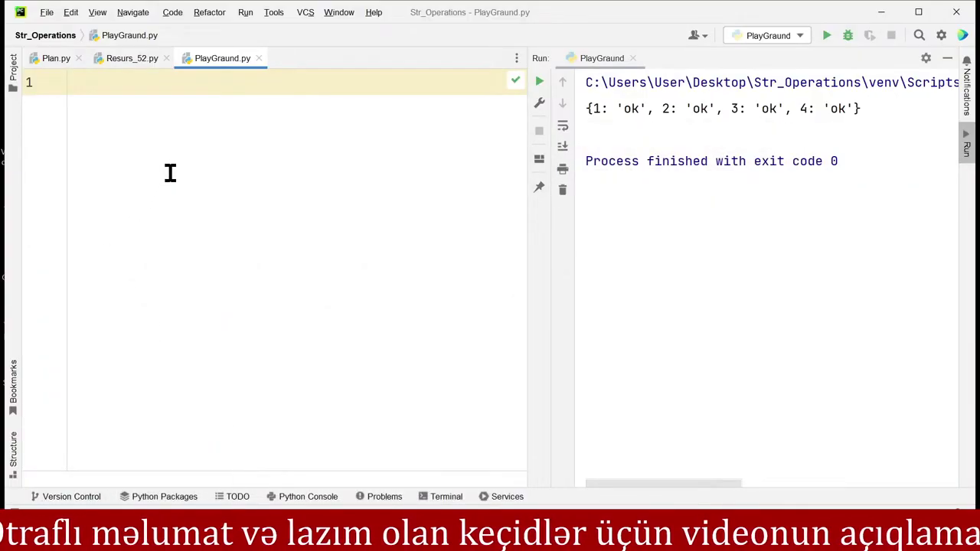
{"action": "type", "text": "Dixt"}
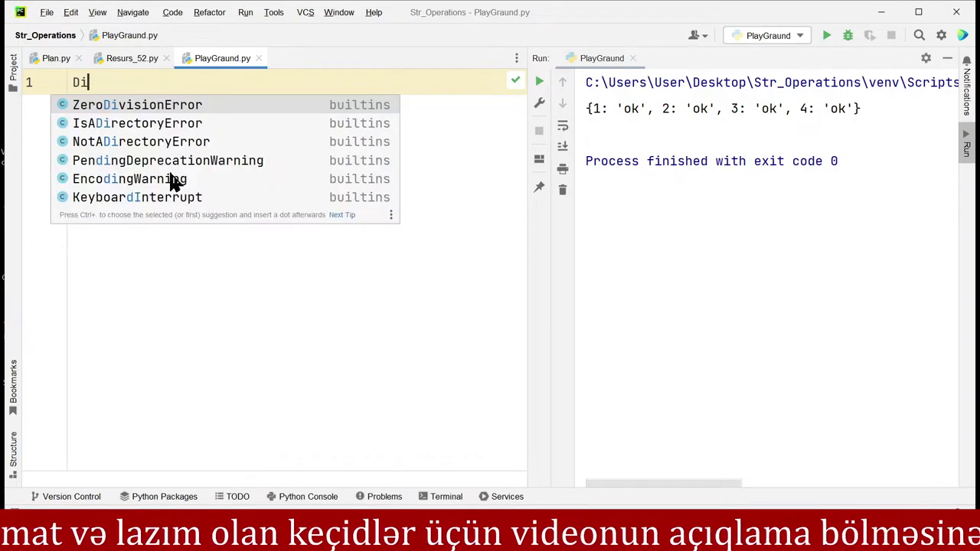
{"action": "key", "text": "BackSpace"}
{"action": "key", "text": "BackSpace"}
{"action": "key", "text": "BackSpace"}
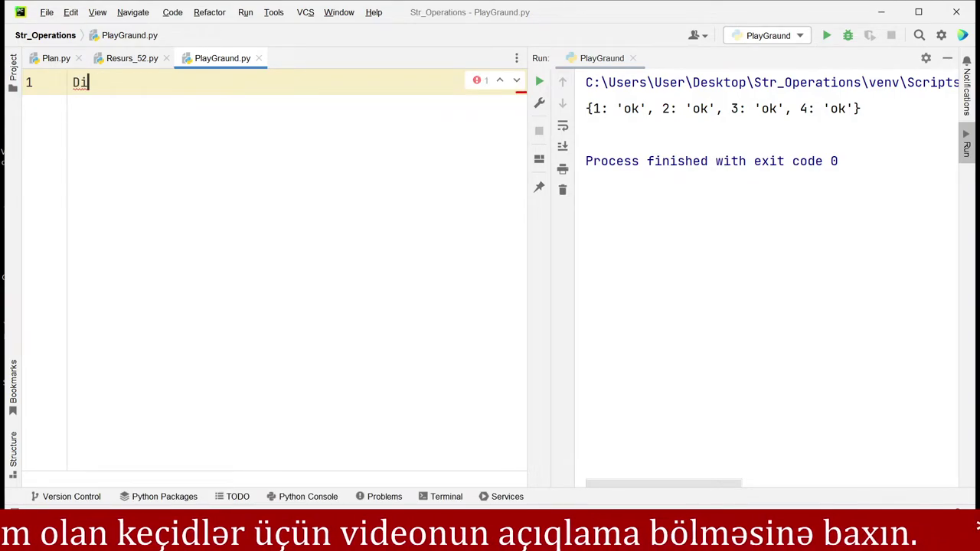
{"action": "type", "text": "ict = "}
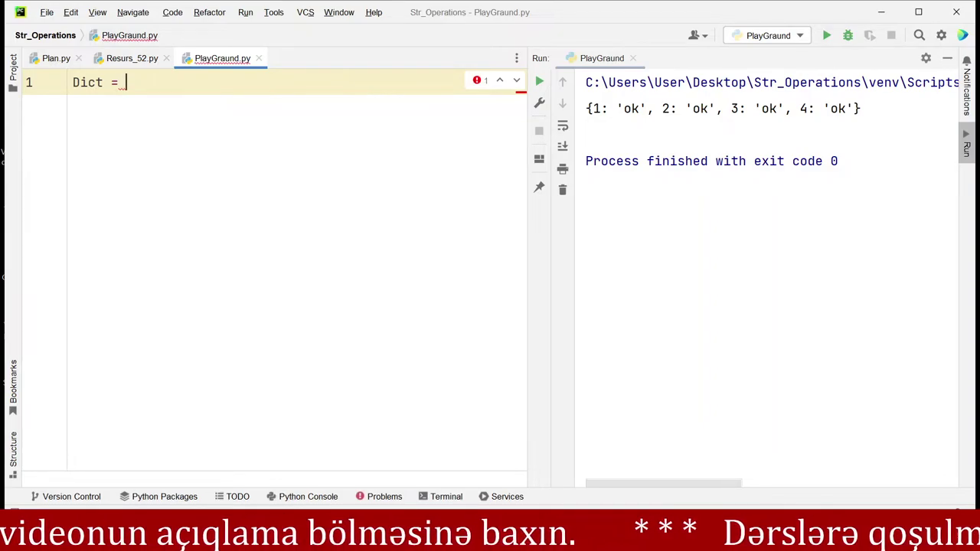
{"action": "type", "text": "{"}
{"action": "key", "text": "Return"}
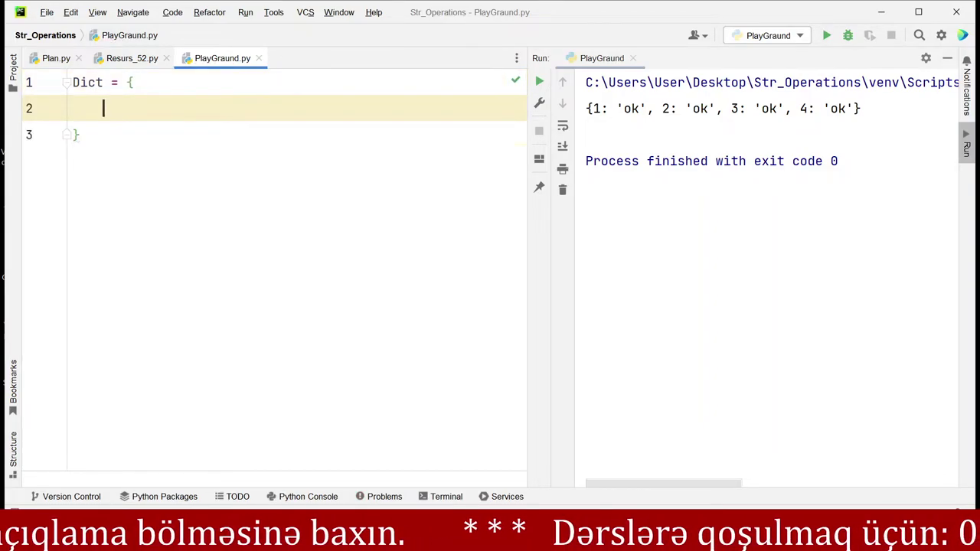
- Add a first entry to Dict with the key 'Noun' and the placeholder value 'ok', followed by a comma and a new line
{"action": "type", "text": "N"}
{"action": "key", "text": "BackSpace"}
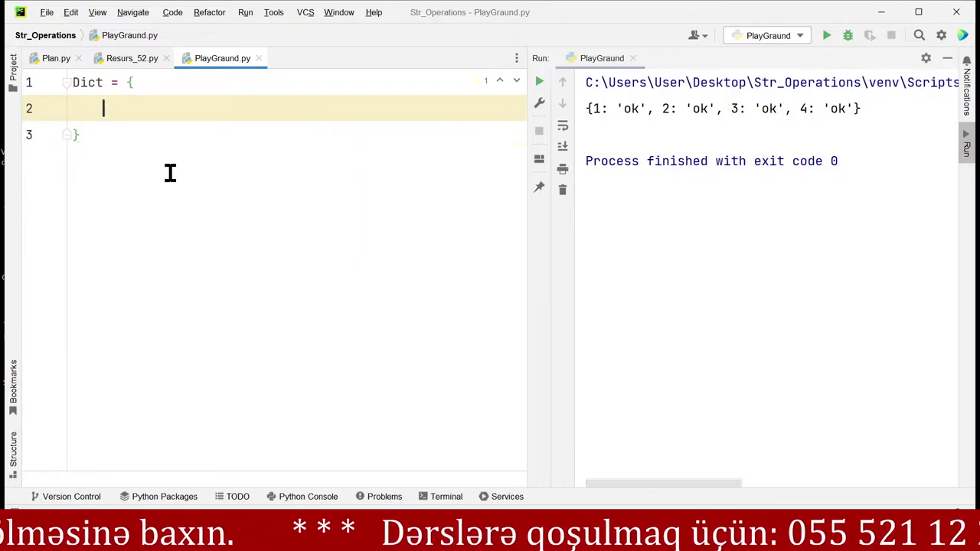
{"action": "type", "text": "'"}
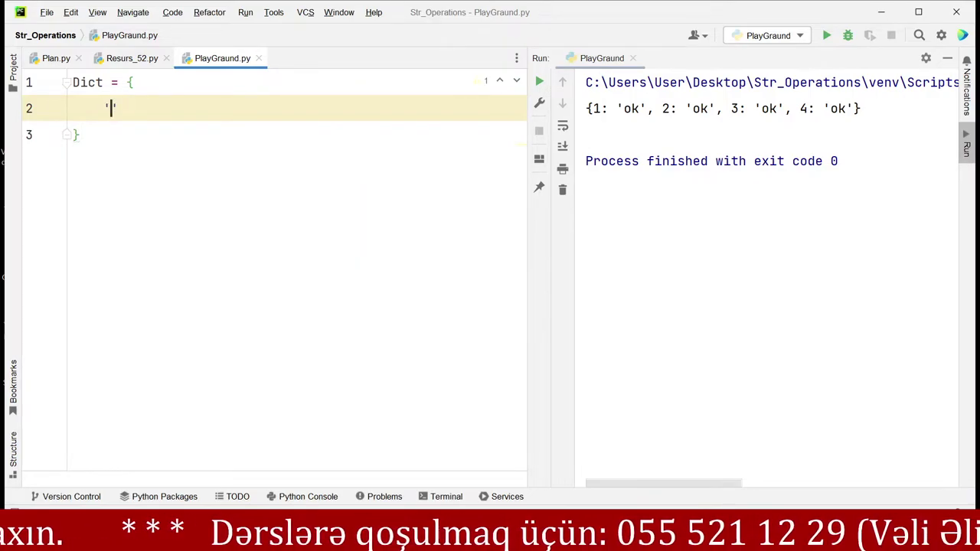
{"action": "type", "text": "Noun"}
{"action": "key", "text": "Right"}
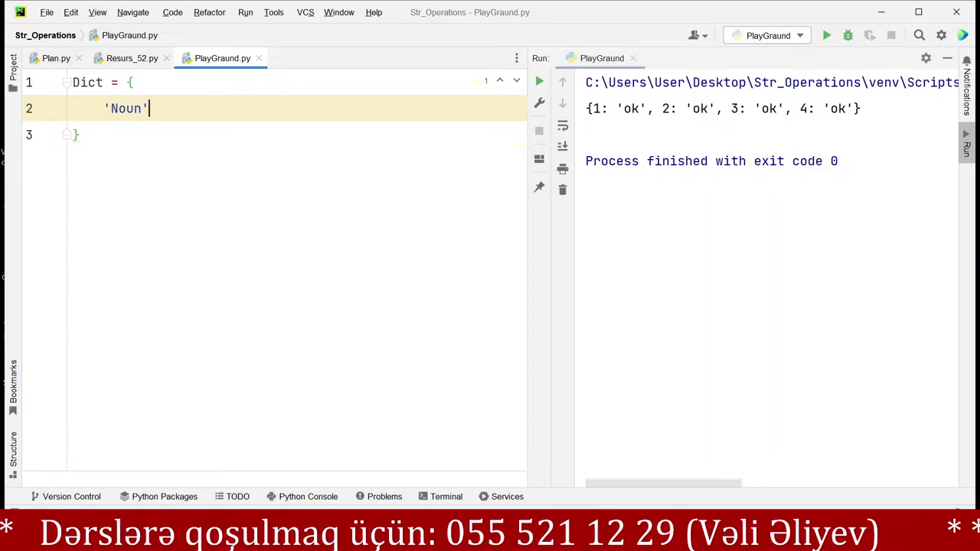
{"action": "type", "text": ":"}
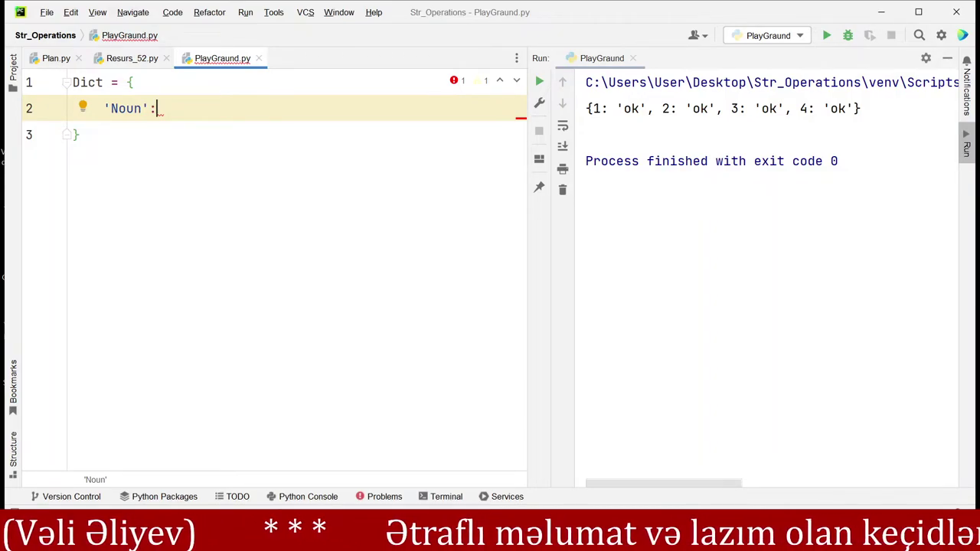
{"action": "type", "text": "'ok'"}
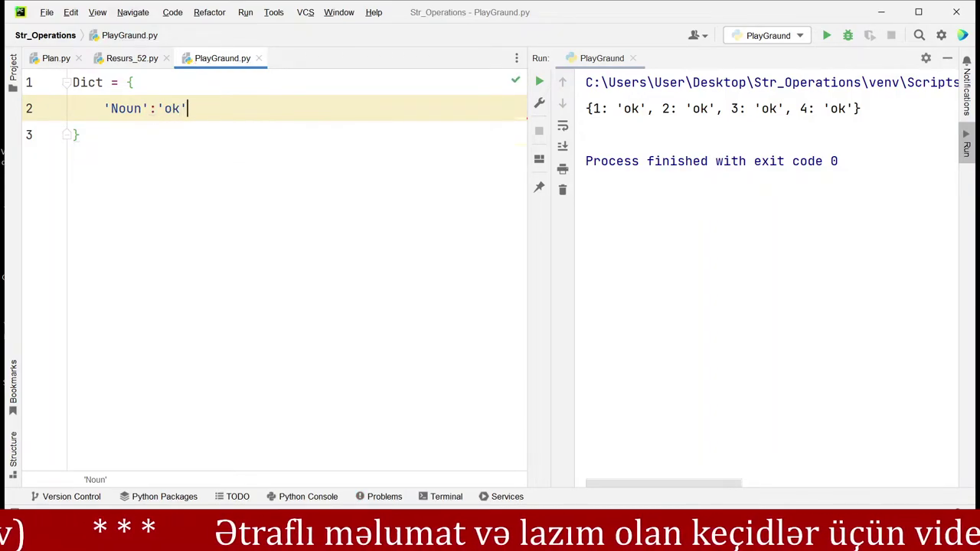
{"action": "type", "text": ","}
{"action": "key", "text": "Return"}
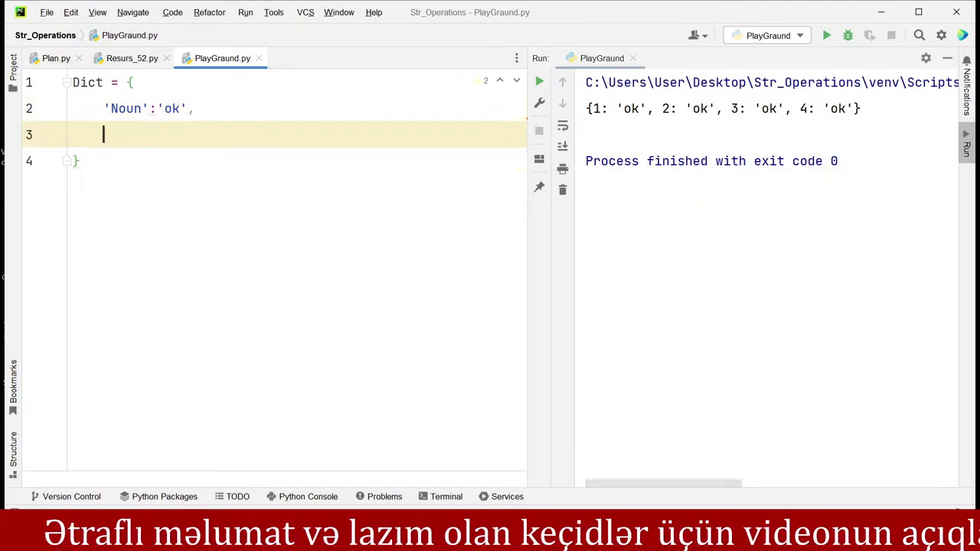
- Add a second entry to Dict with the key 'Verb' and the placeholder value 'ok'
{"action": "type", "text": "'ver"}
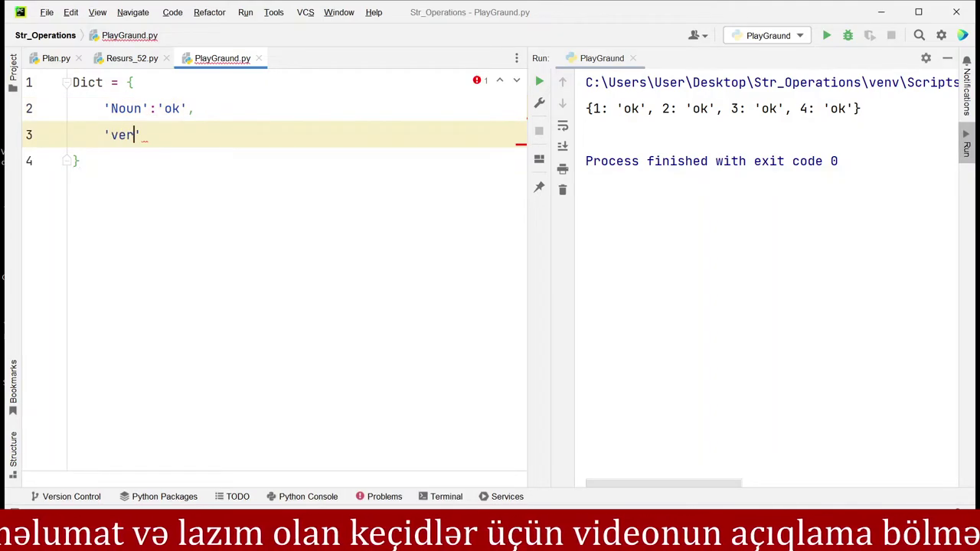
{"action": "key", "text": "BackSpace"}
{"action": "key", "text": "BackSpace"}
{"action": "key", "text": "BackSpace"}
{"action": "type", "text": "Ver"}
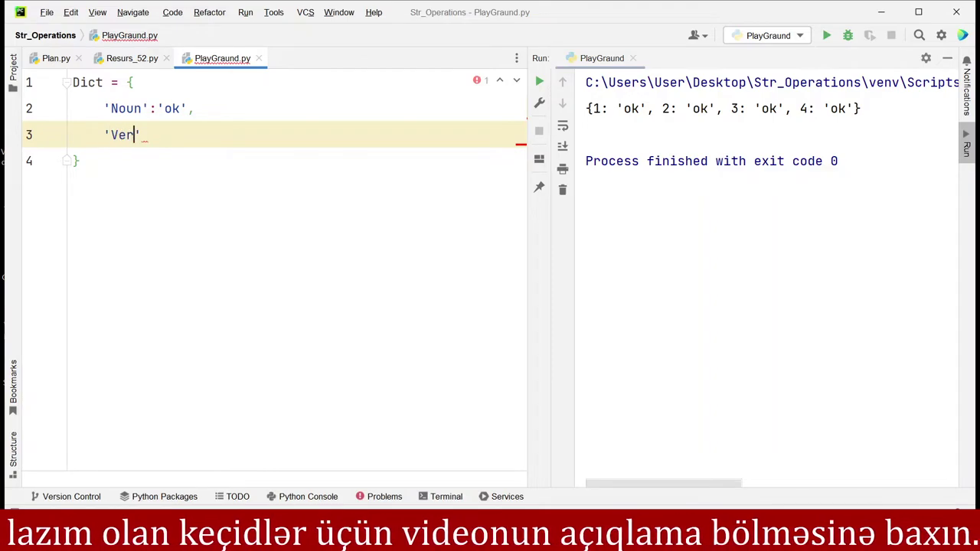
{"action": "type", "text": "b'"}
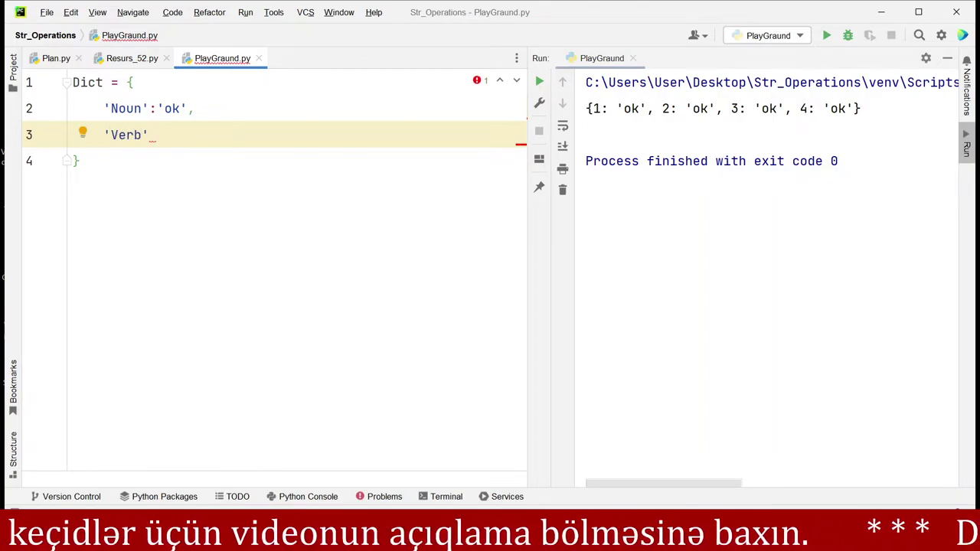
{"action": "type", "text": ":"}
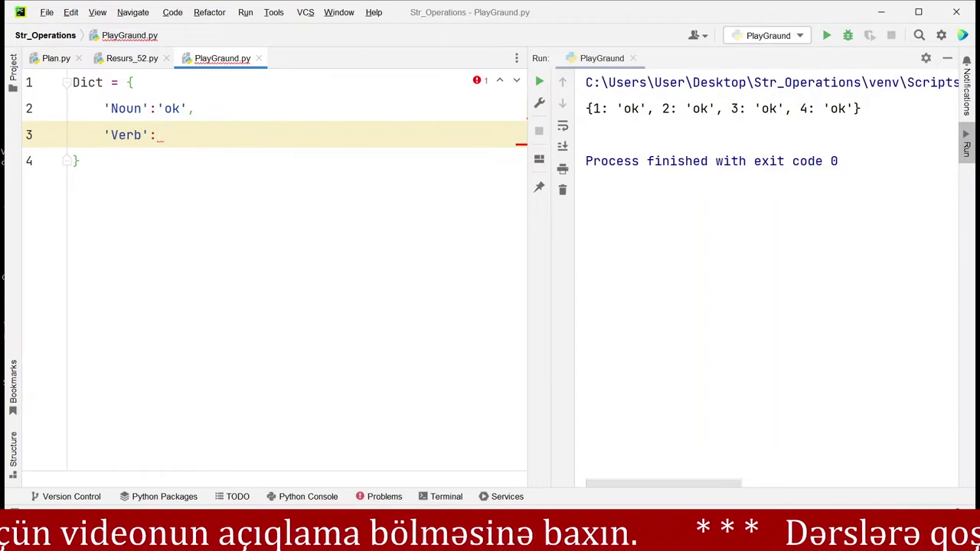
{"action": "type", "text": "'ok"}
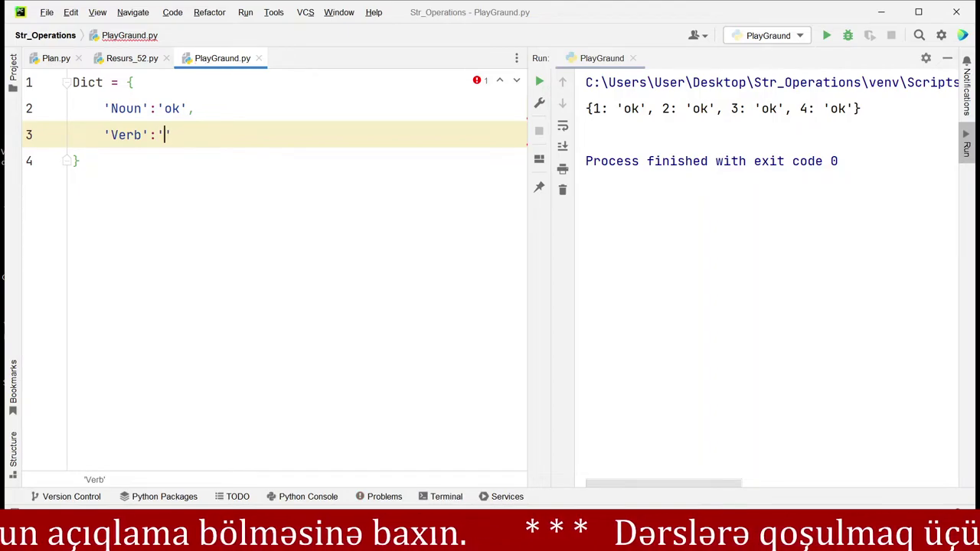
{"action": "left_click", "coordinate": [170, 173]}
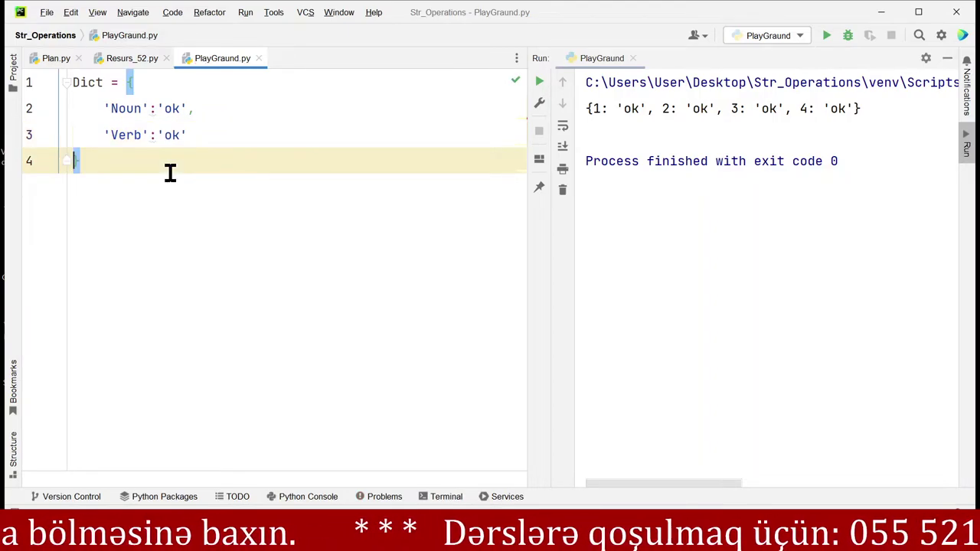